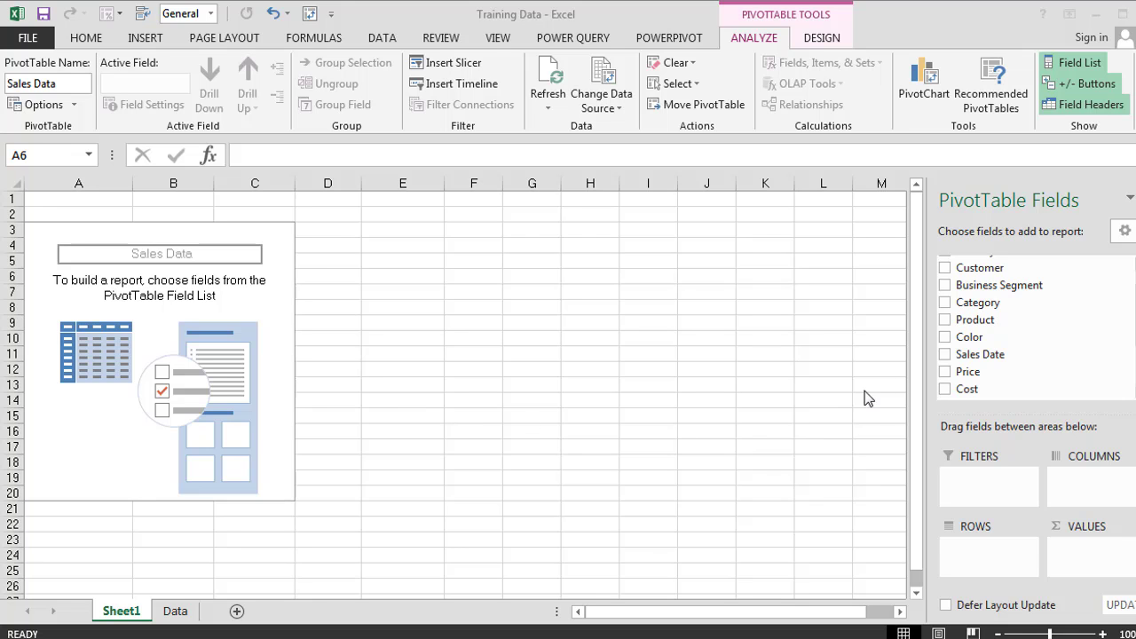
Put Product in the PivotTable's Rows and Sales in its Values to show Sum of Sales per product.
left_click_drag(977, 324, 965, 559)
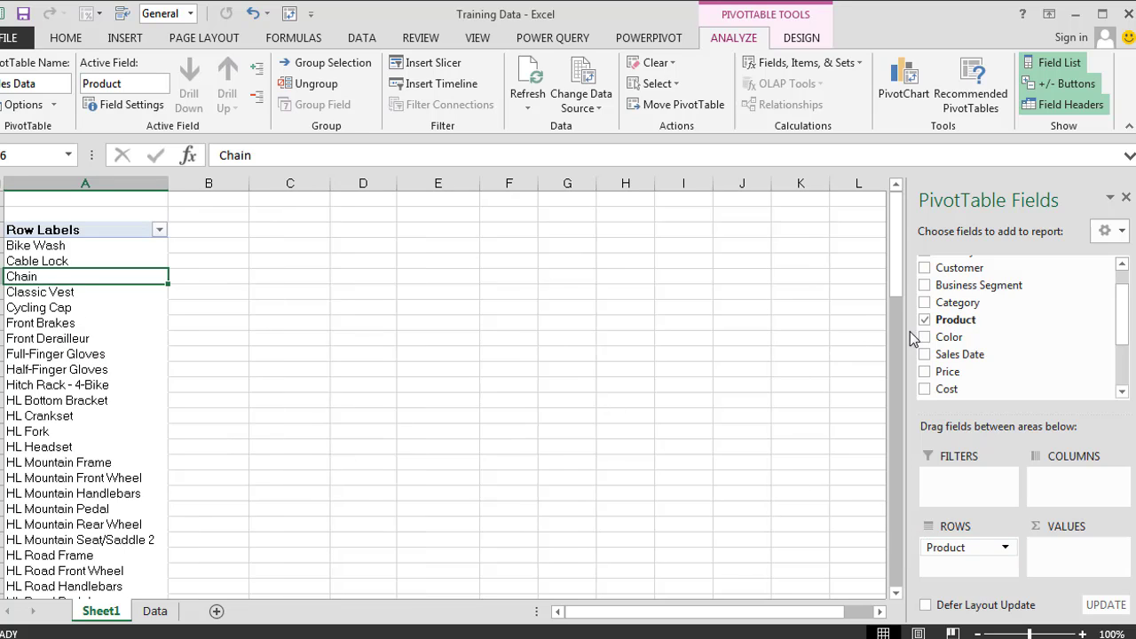
left_click_drag(1122, 328, 1123, 379)
left_click_drag(961, 332, 1056, 558)
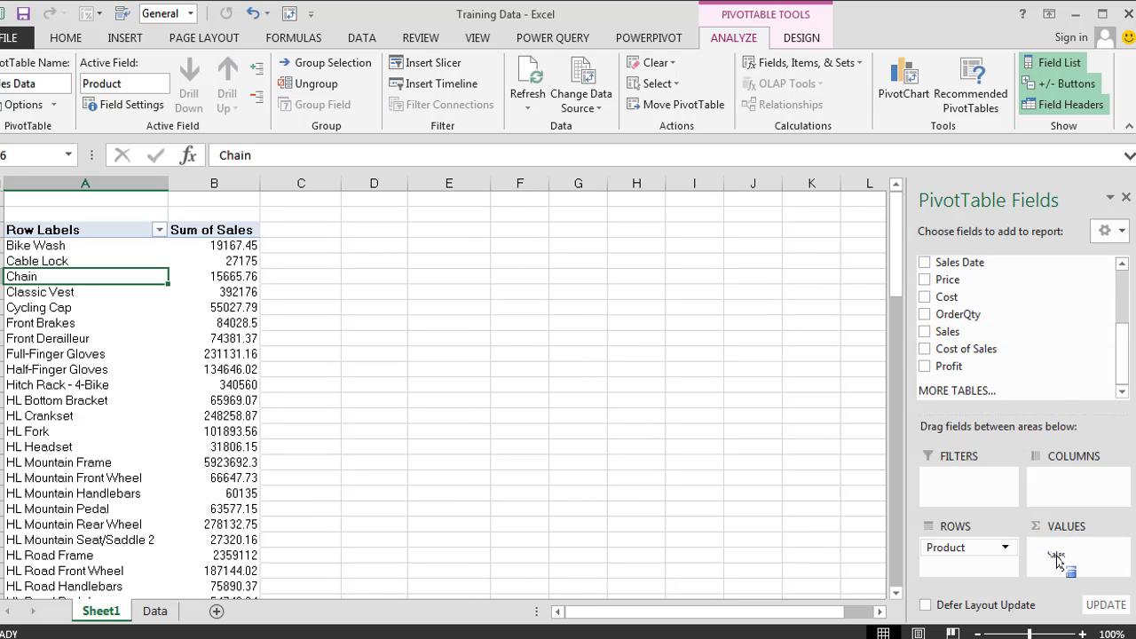
left_click(239, 291)
Format the Sum of Sales values as Number with 0 decimal places and a 1000 separator.
right_click(239, 291)
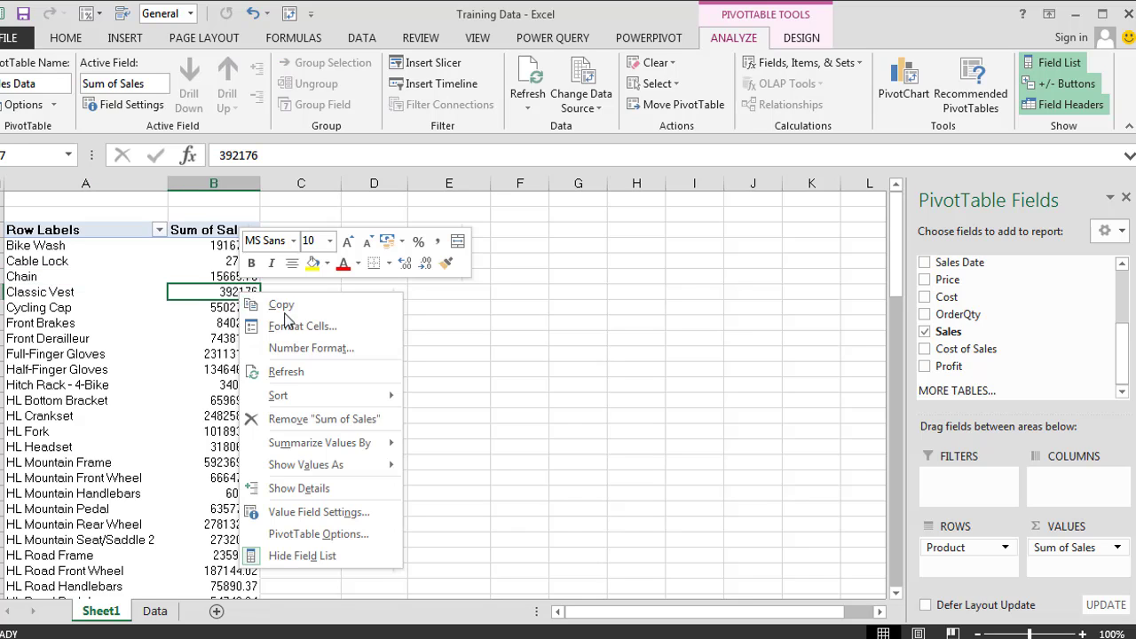
left_click(324, 277)
left_click(124, 217)
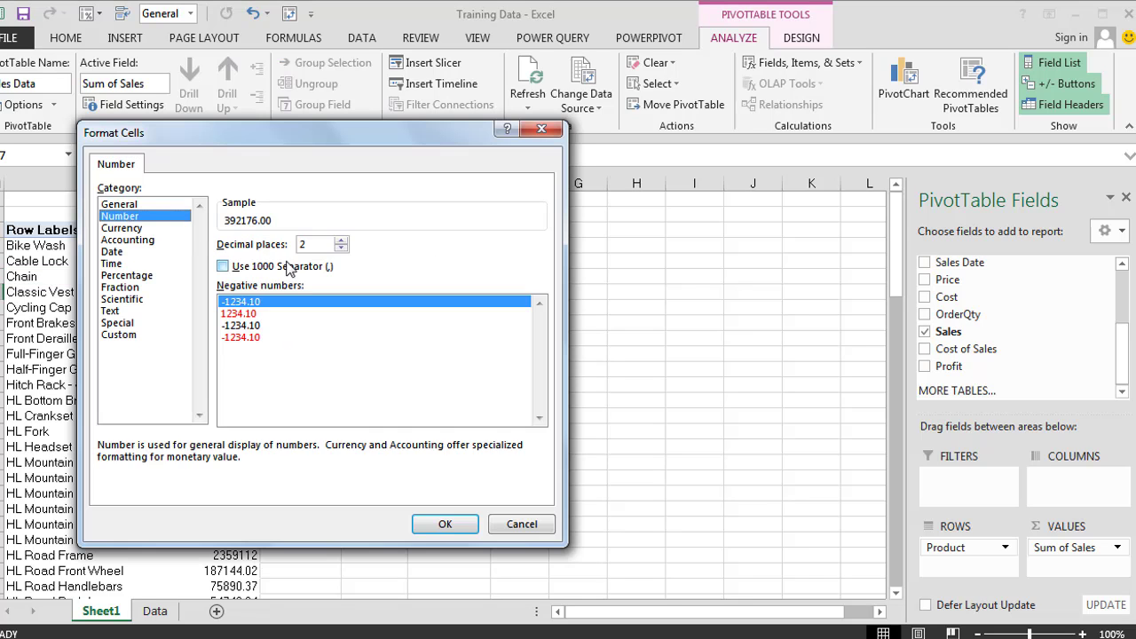
left_click(342, 248)
left_click(342, 248)
left_click(290, 267)
left_click(448, 523)
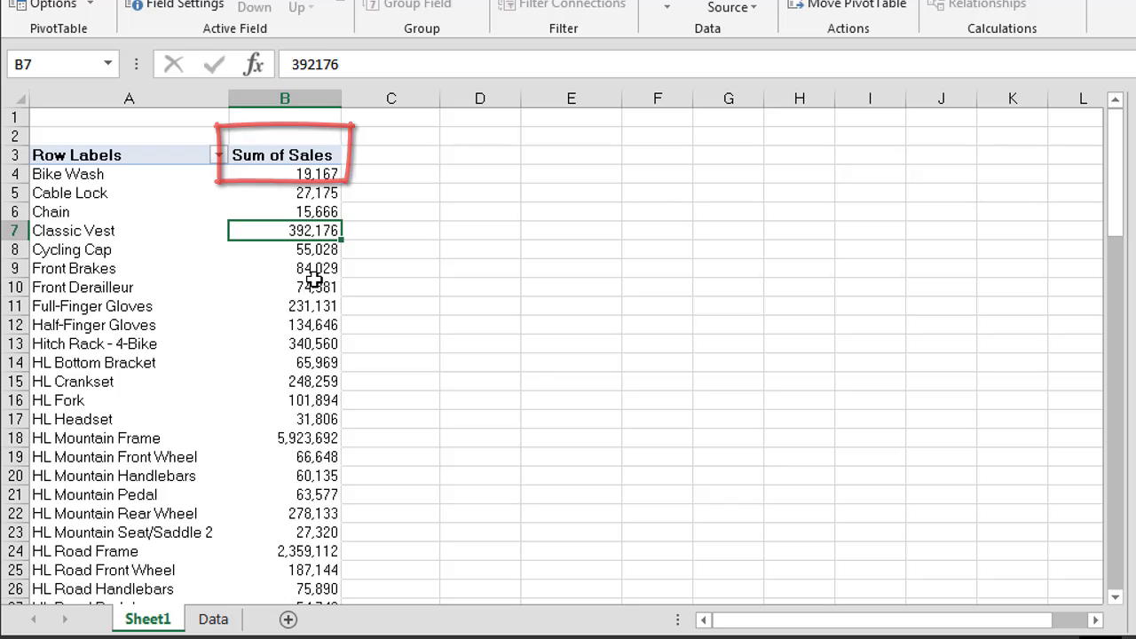
mouse_move(314, 279)
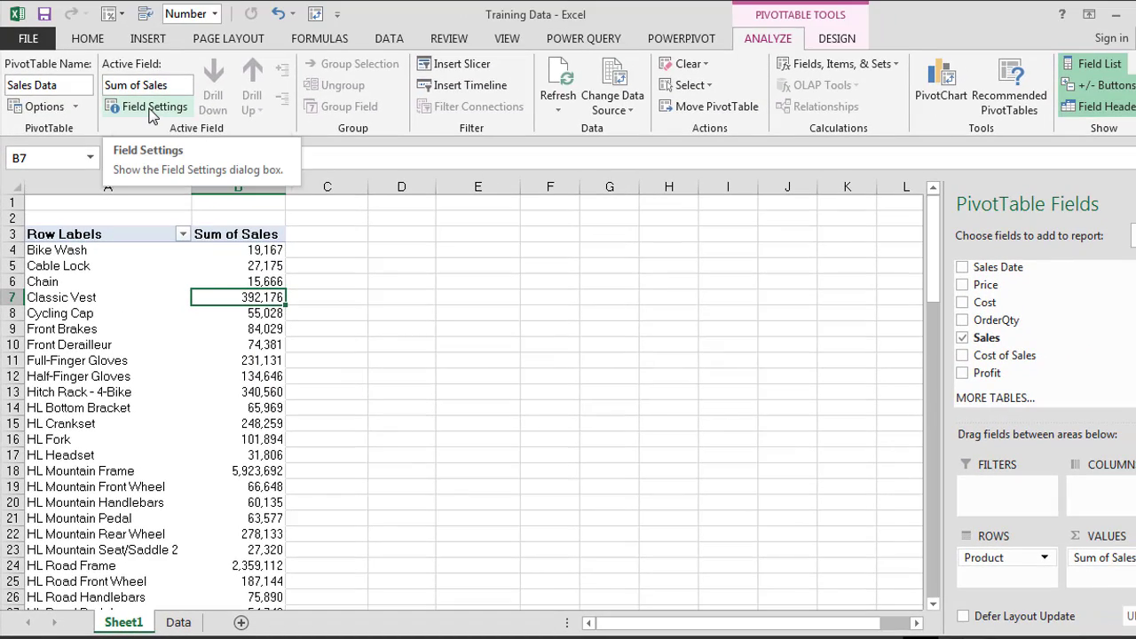
Change the Sales value field summary from Sum to Average in Field Settings.
left_click(153, 107)
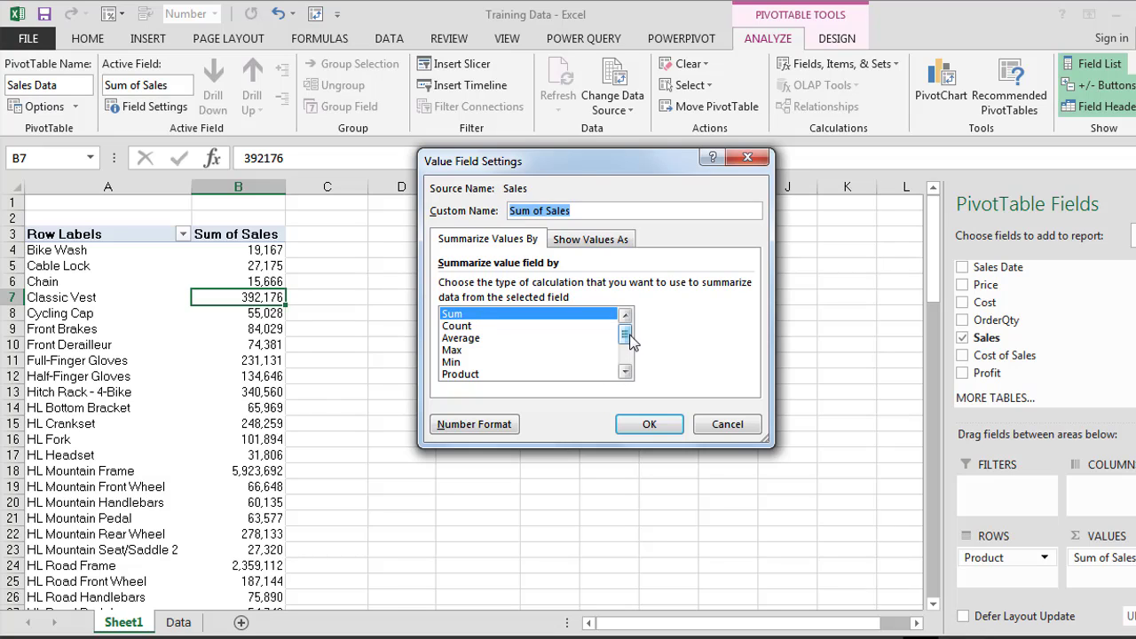
left_click(626, 372)
left_click(626, 372)
left_click(626, 372)
left_click(626, 372)
left_click(626, 372)
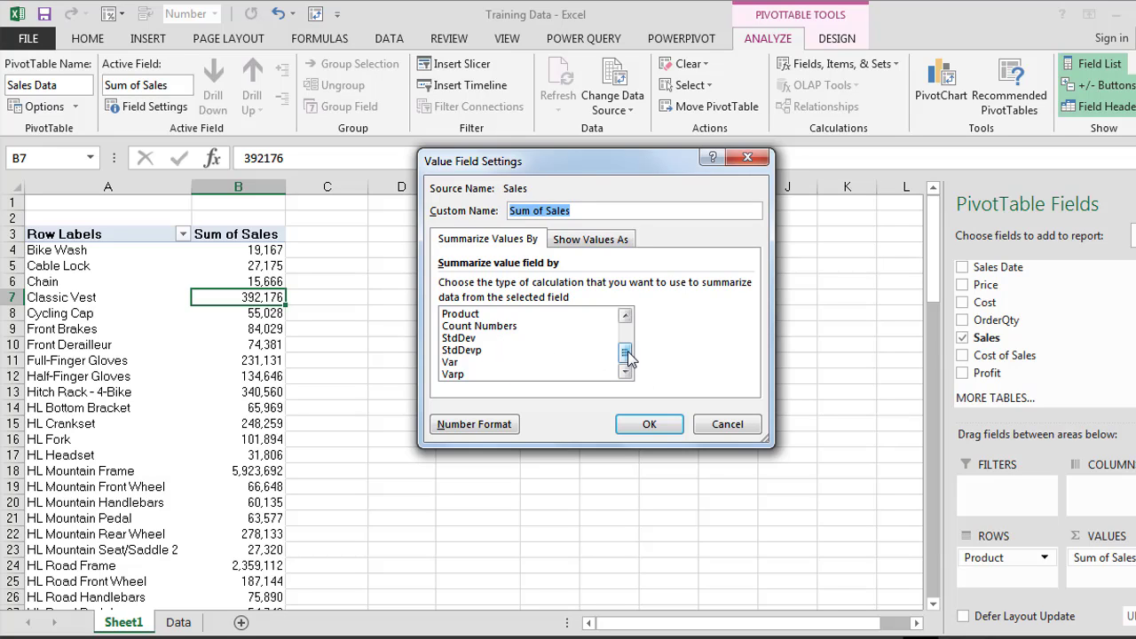
left_click_drag(626, 355, 626, 332)
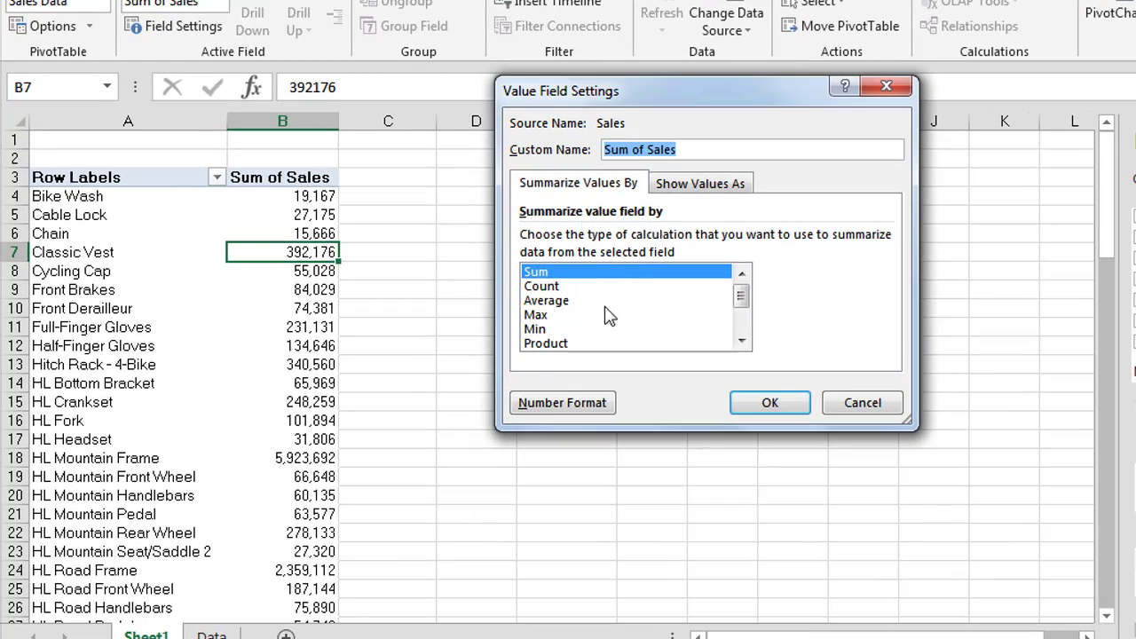
left_click(570, 302)
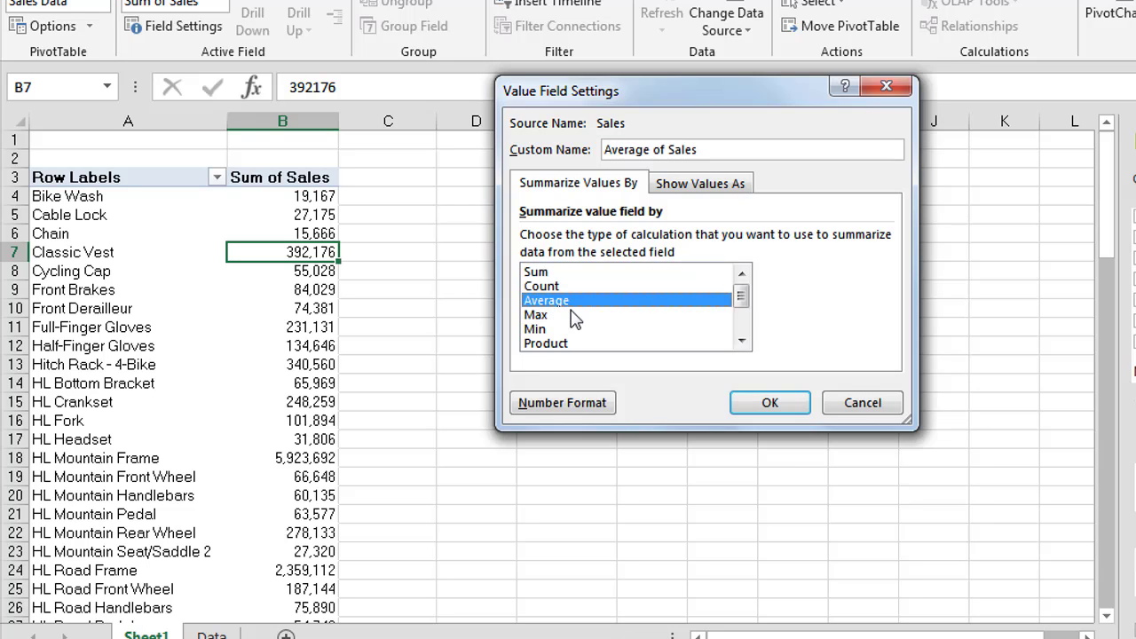
left_click(788, 402)
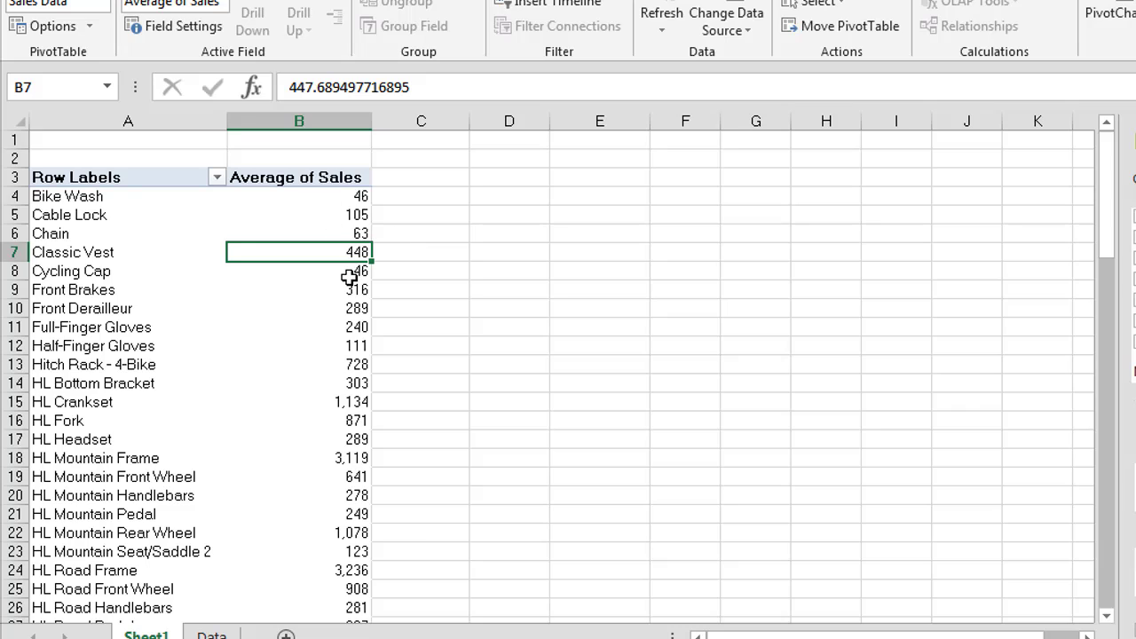
Summarize the Sales values by Count to show transactions per product.
mouse_move(348, 278)
mouse_move(338, 257)
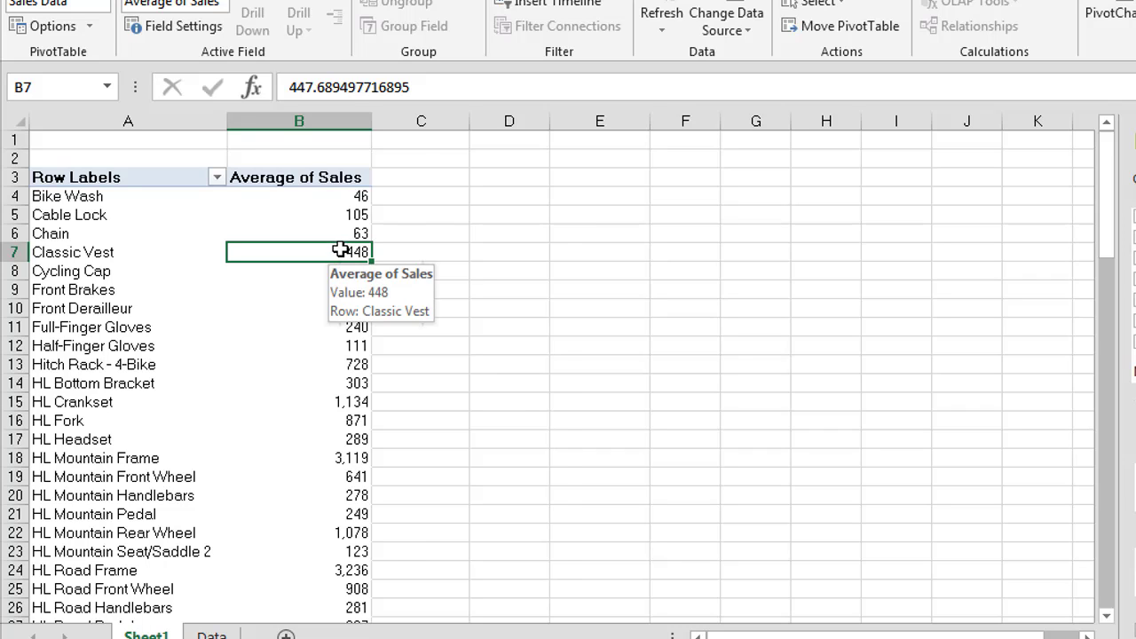
right_click(342, 254)
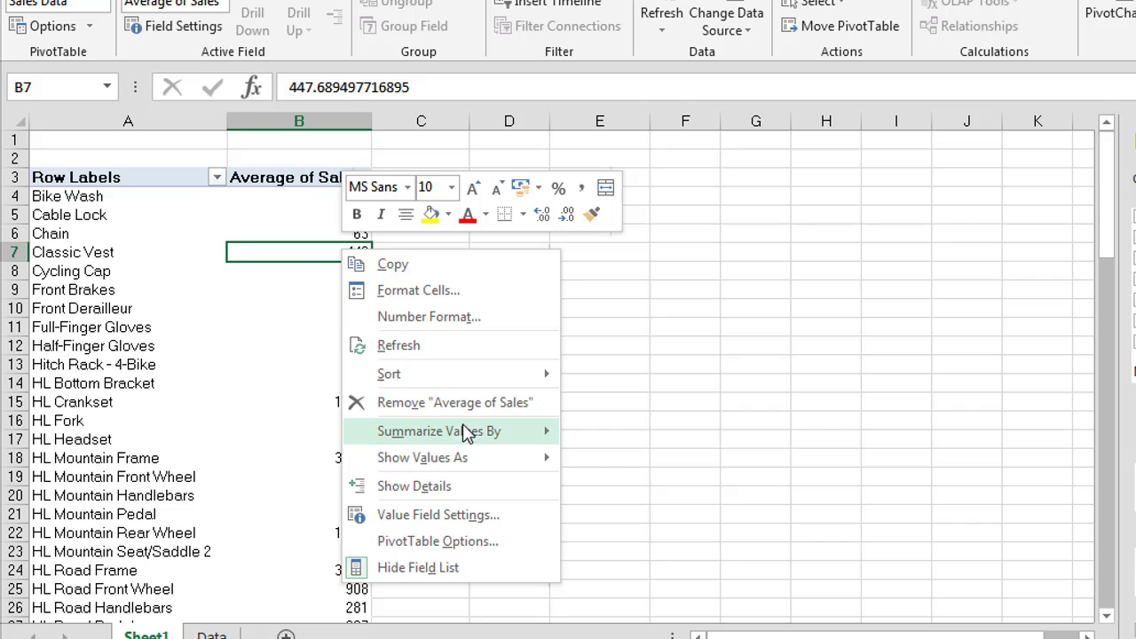
mouse_move(442, 433)
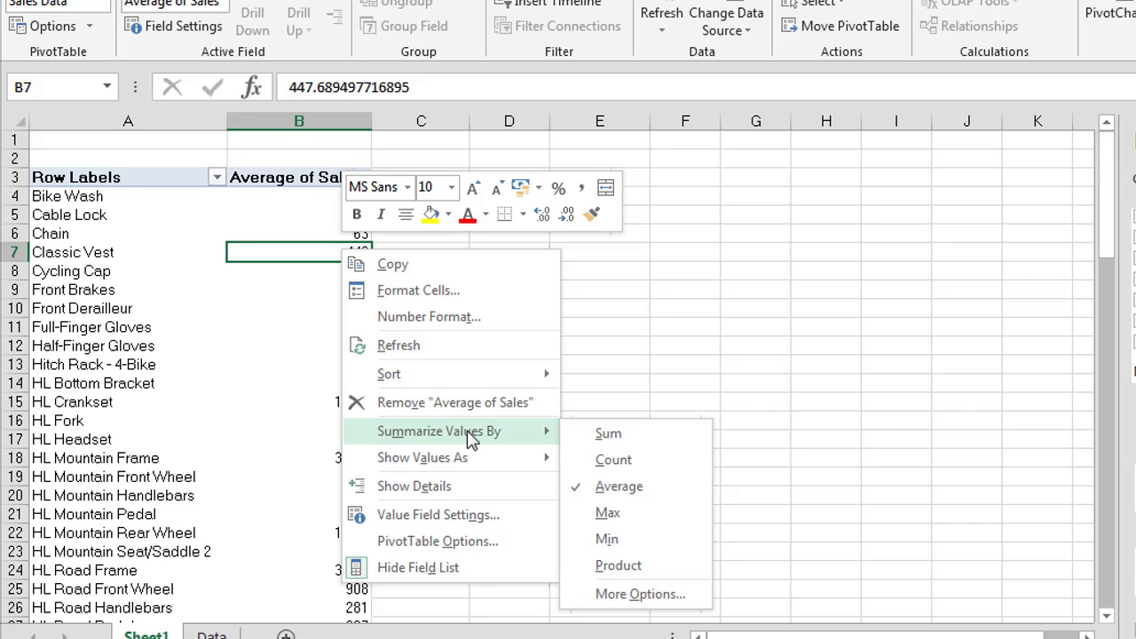
left_click(311, 233)
left_click(312, 233)
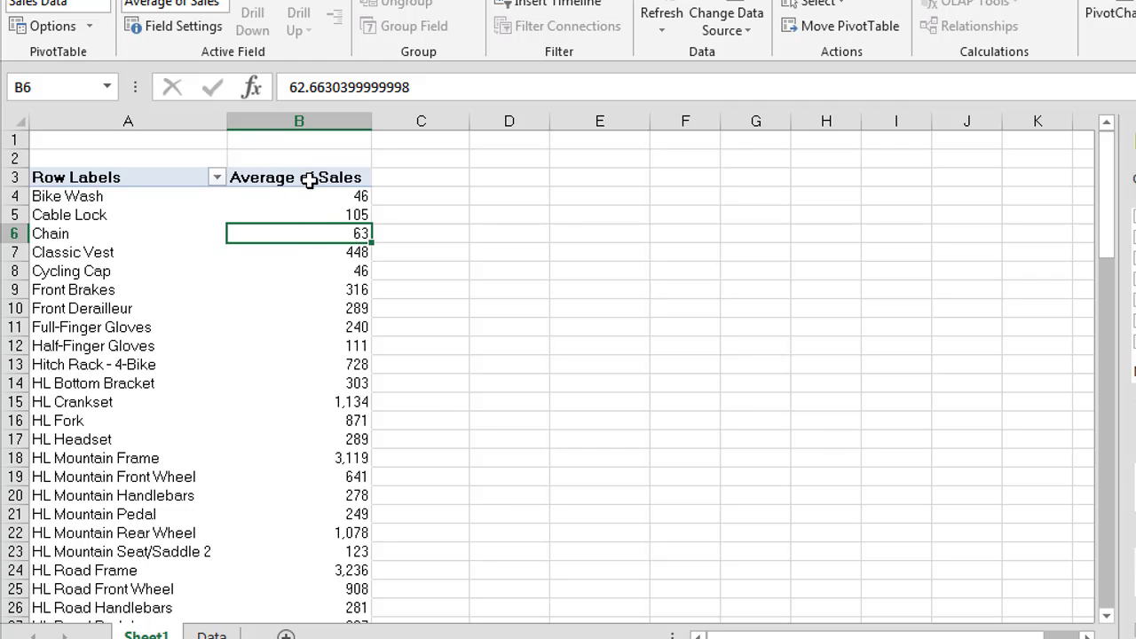
right_click(336, 235)
mouse_move(463, 419)
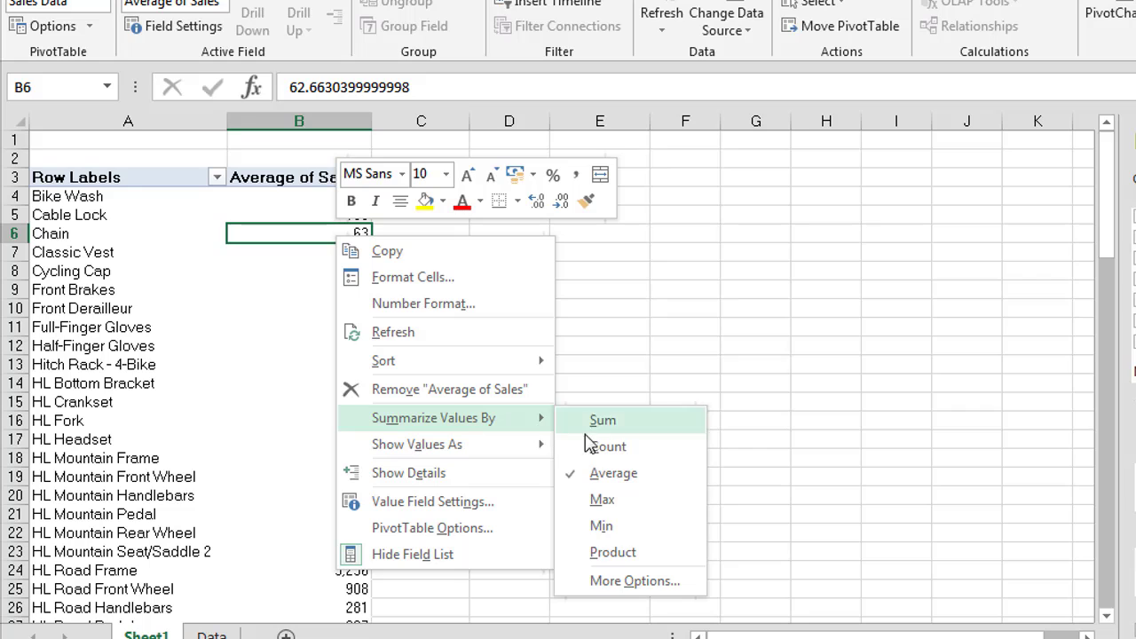
left_click(625, 449)
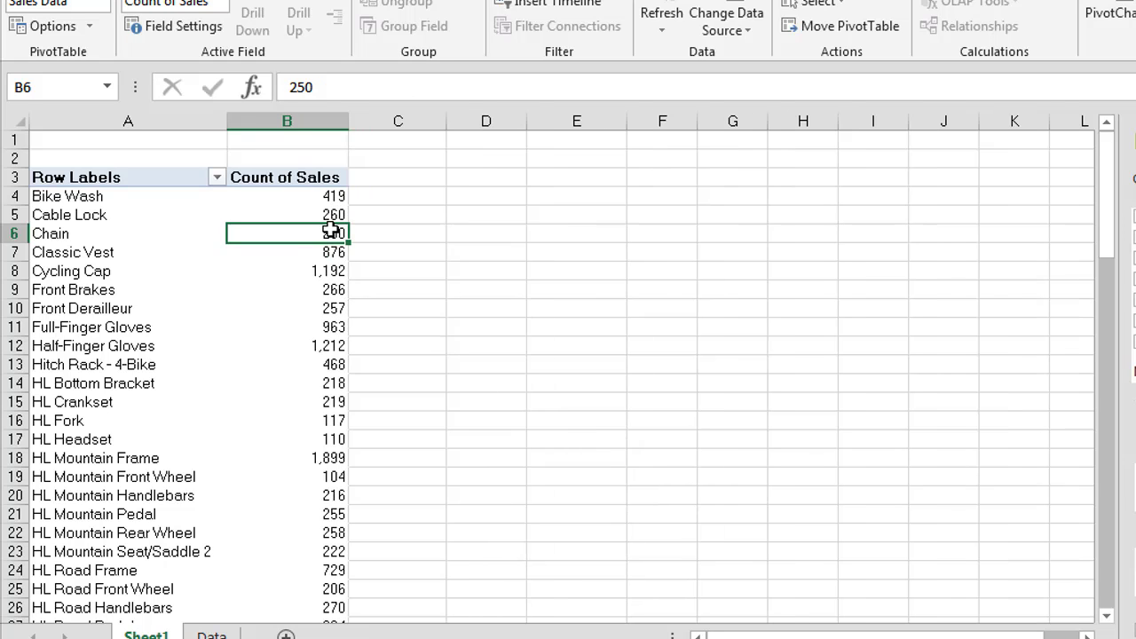
Summarize the Sales values by Max to show each product's largest sale.
mouse_move(320, 309)
mouse_move(322, 309)
right_click(324, 233)
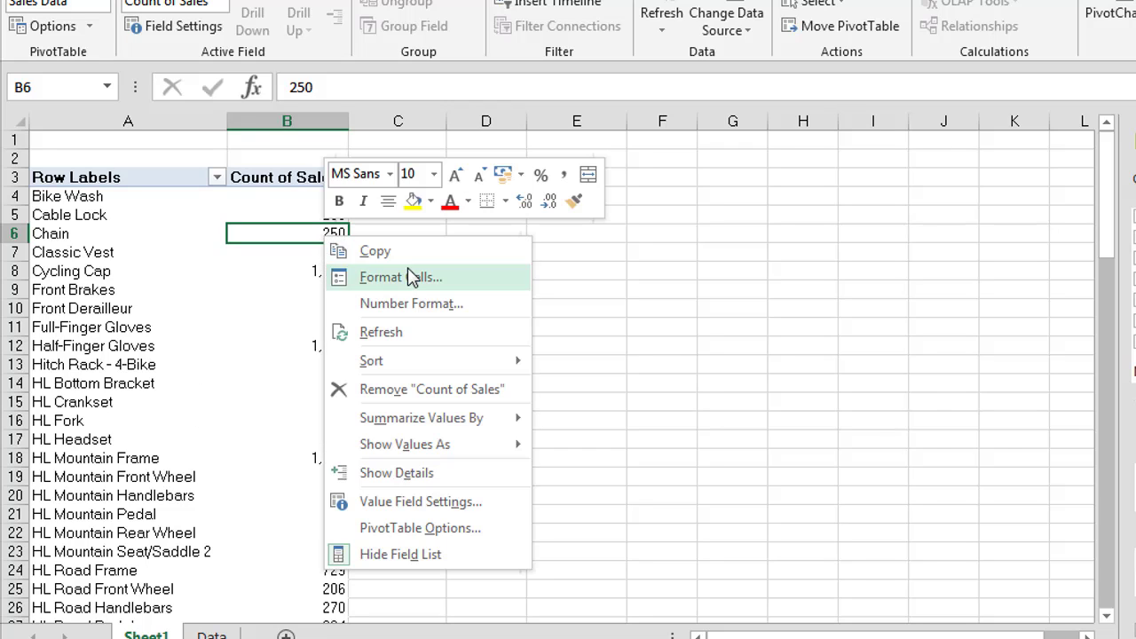
mouse_move(419, 419)
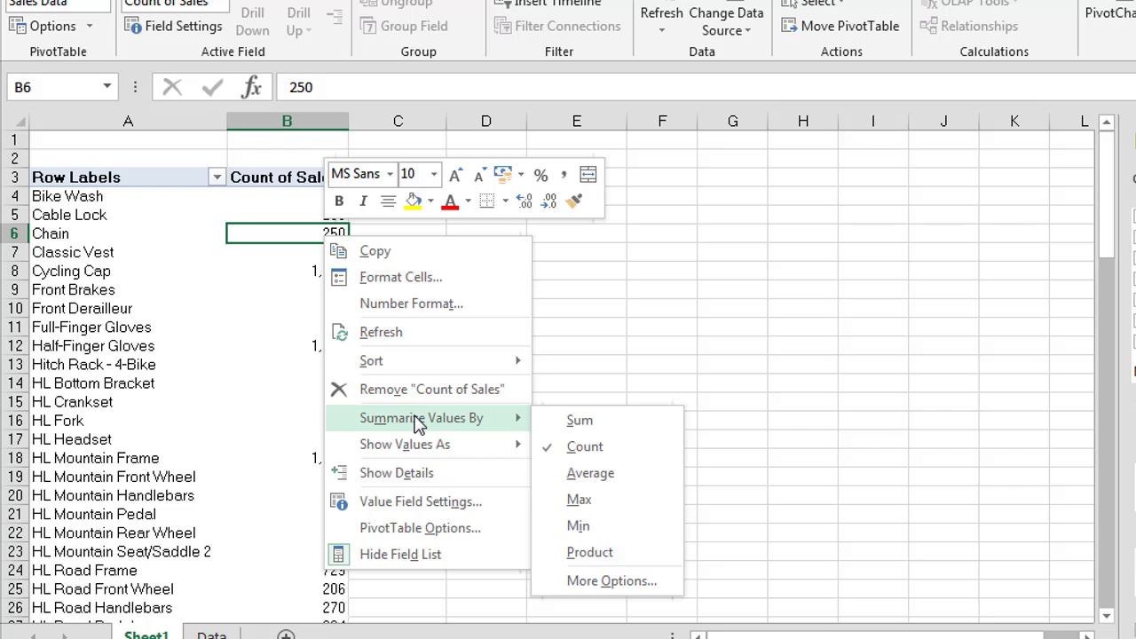
left_click(600, 505)
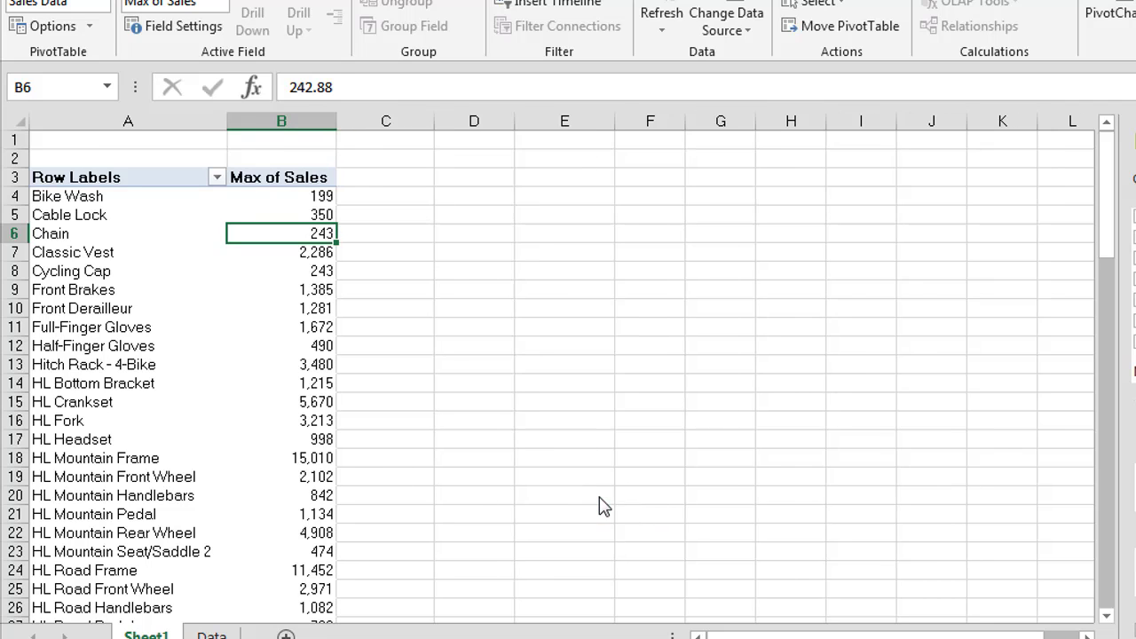
Switch the Sales summary from Max to Min to show each product's smallest sale.
mouse_move(298, 348)
right_click(318, 234)
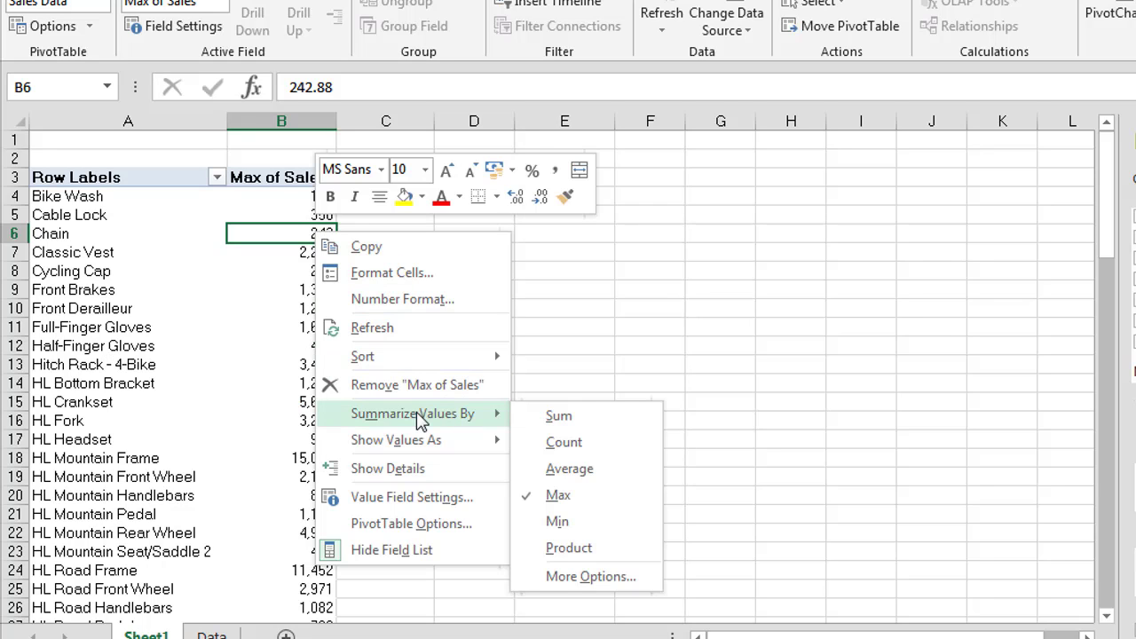
left_click(578, 522)
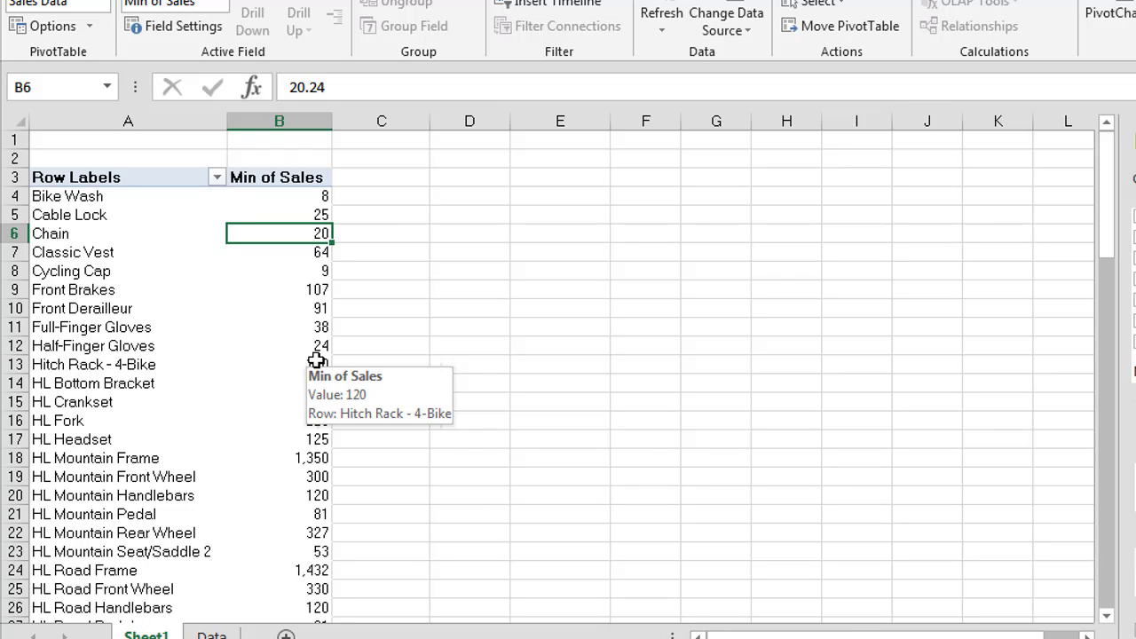
right_click(304, 245)
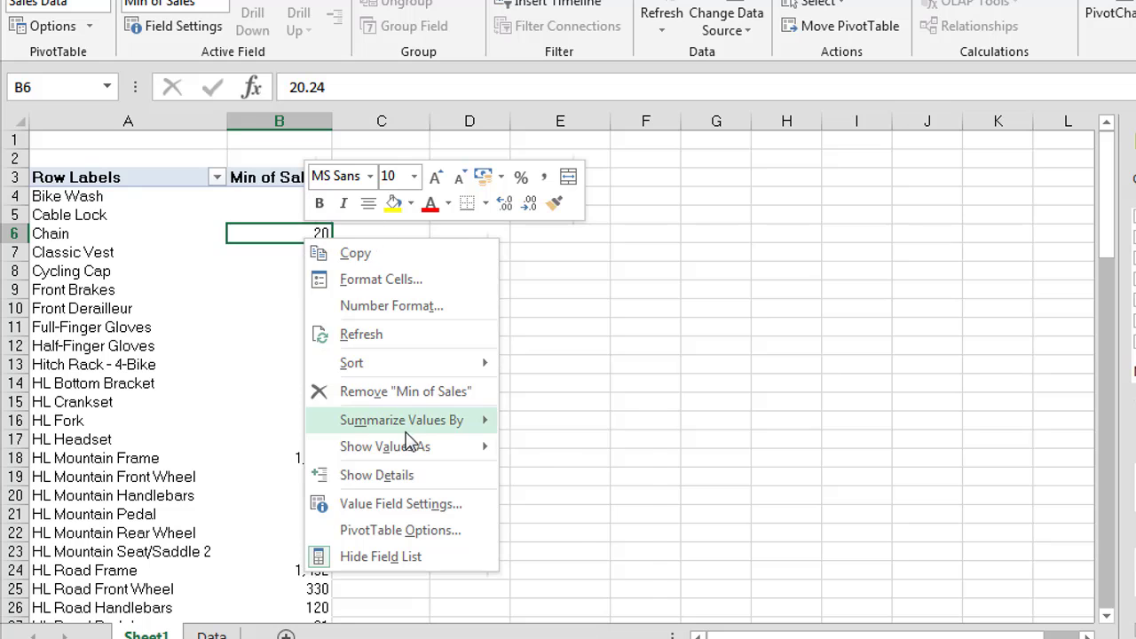
mouse_move(412, 426)
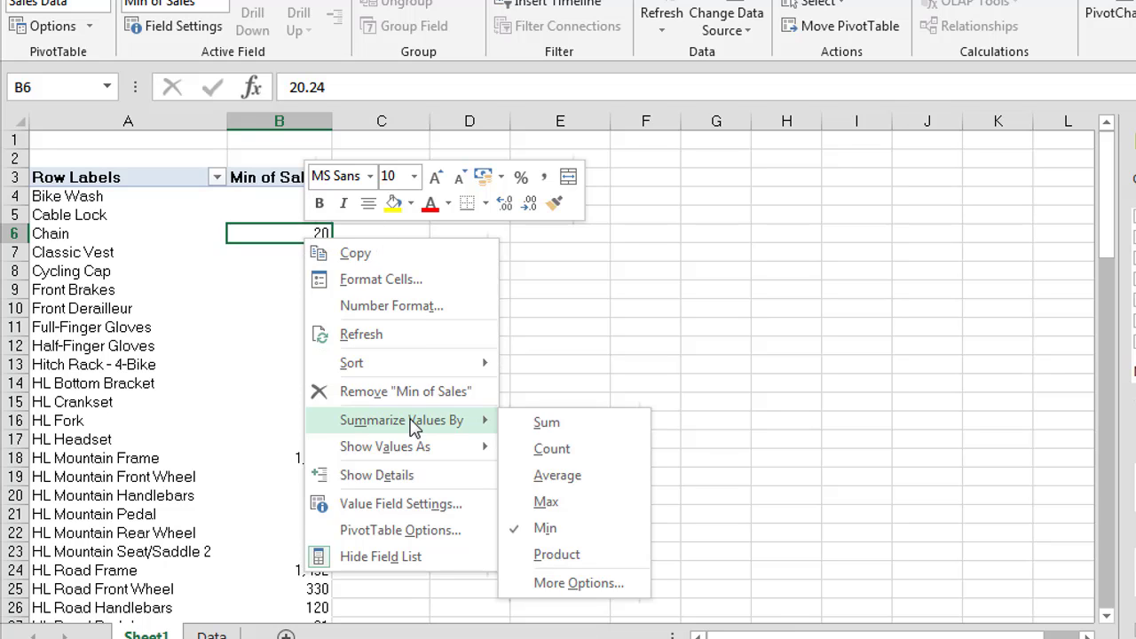
left_click(563, 434)
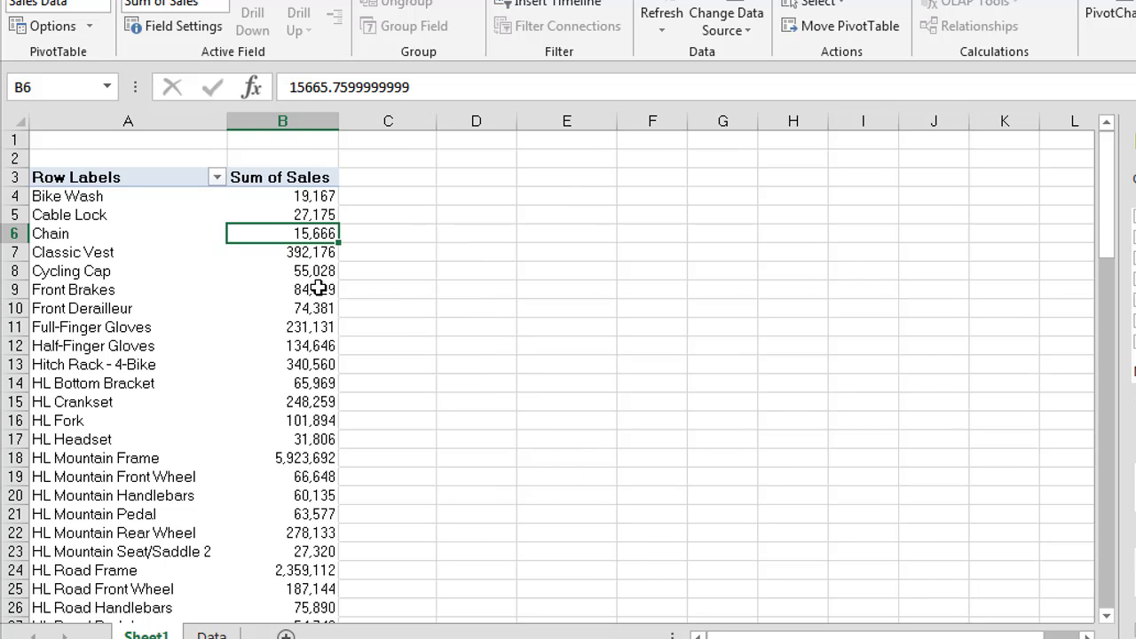
mouse_move(318, 290)
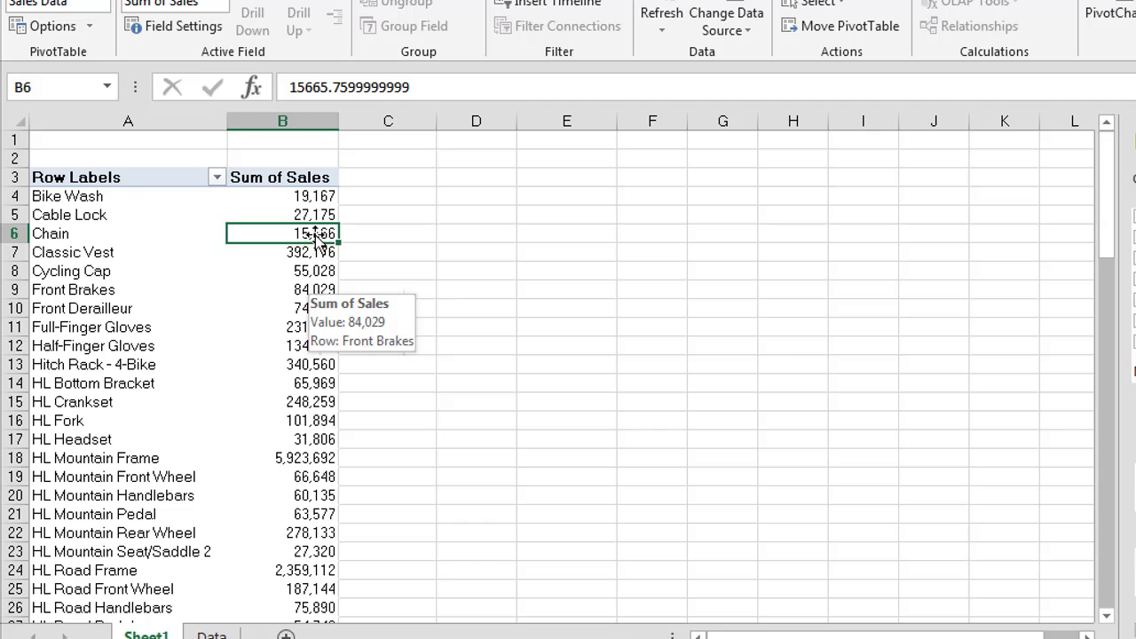
left_click(286, 176)
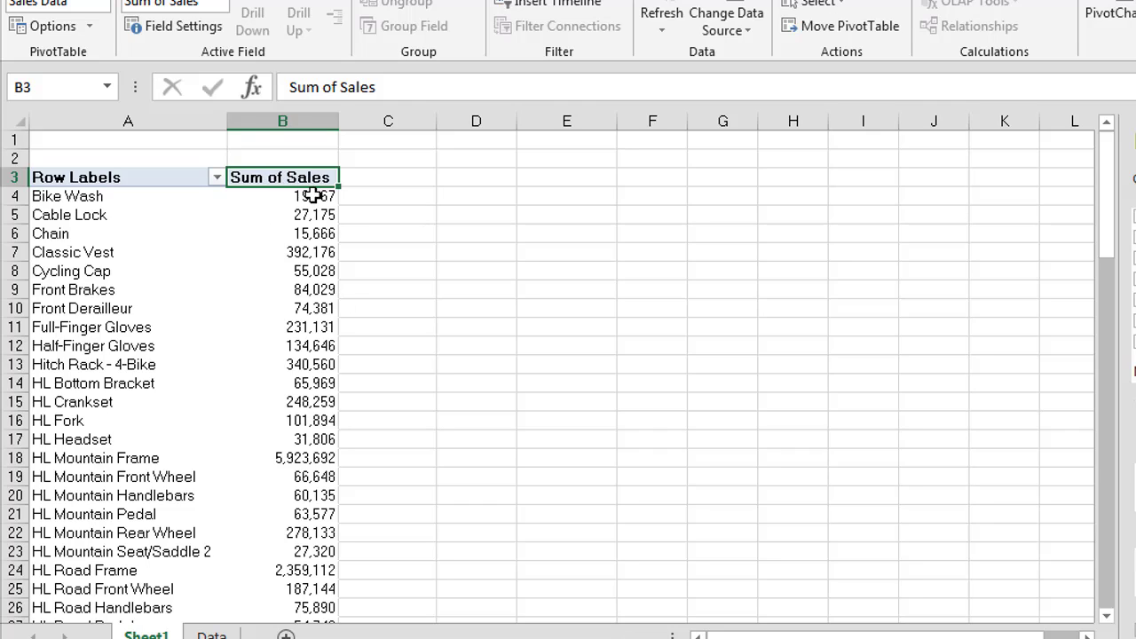
Enter 'Total Sales' as the value column heading in cell B3.
mouse_move(313, 233)
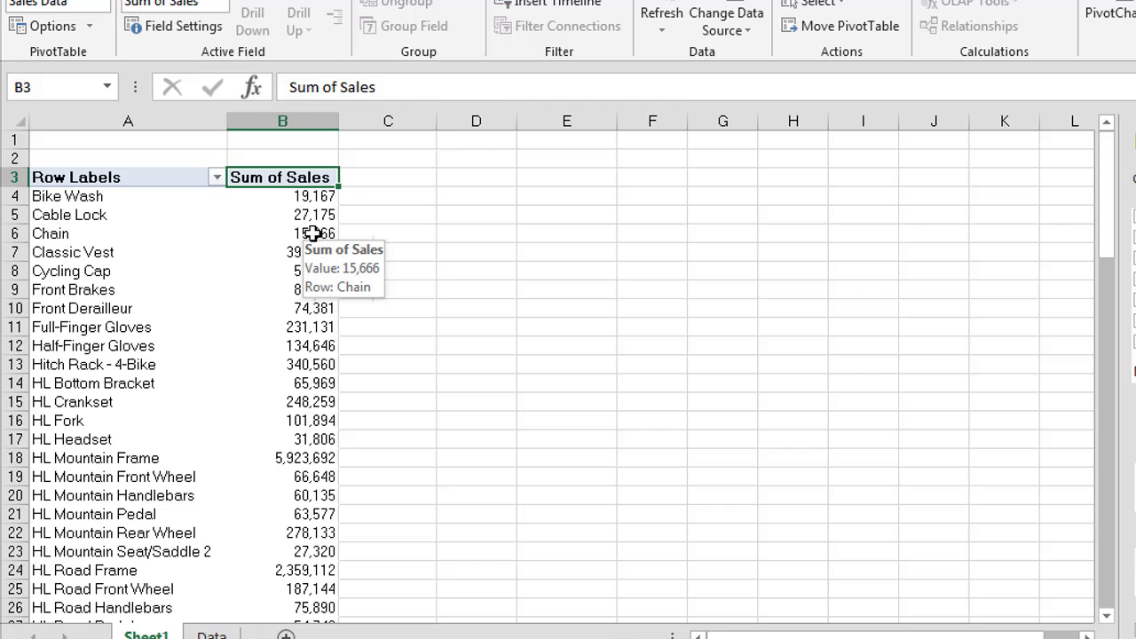
type("Total Sales")
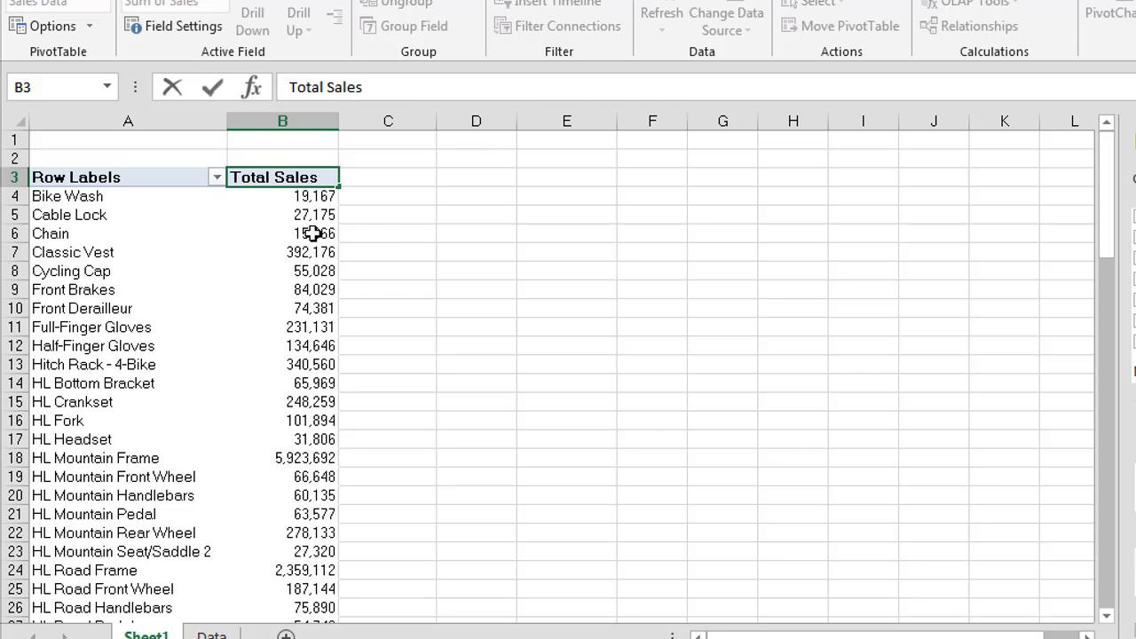
key("Return")
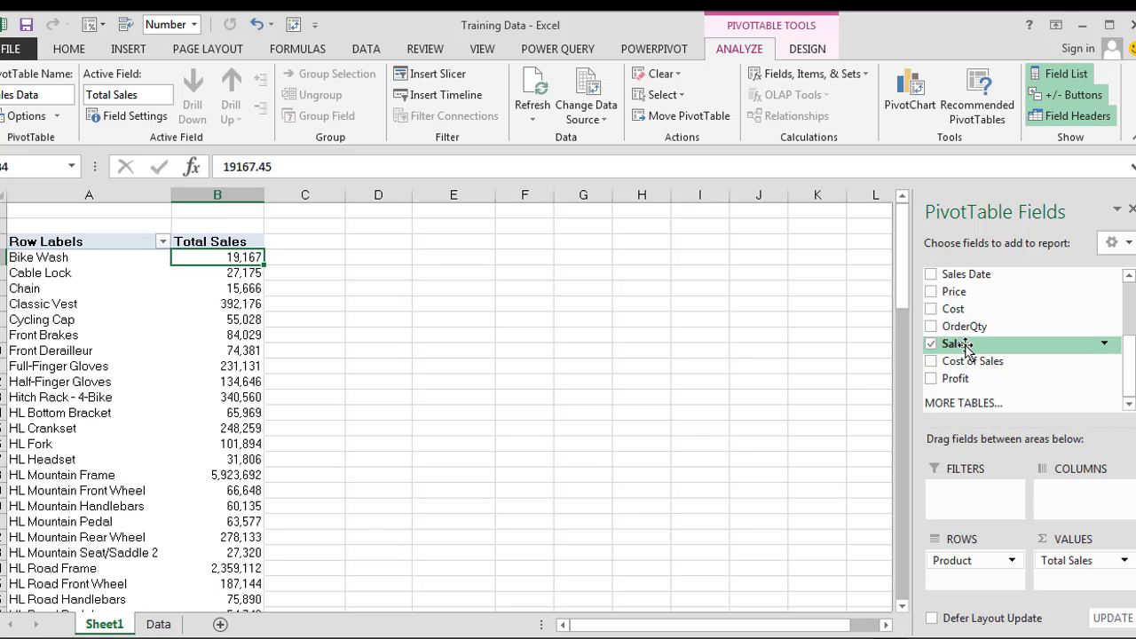
Add Sales to Values again and format it as Number, 0 decimals, with 1000 separator.
left_click_drag(963, 349, 1073, 579)
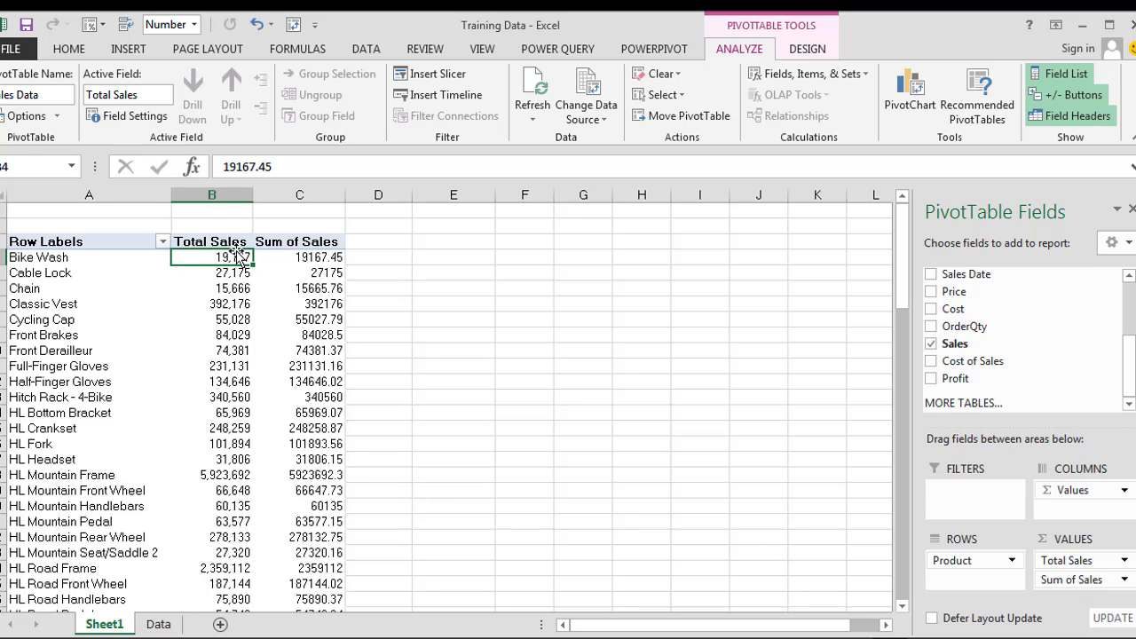
left_click(315, 289)
right_click(317, 290)
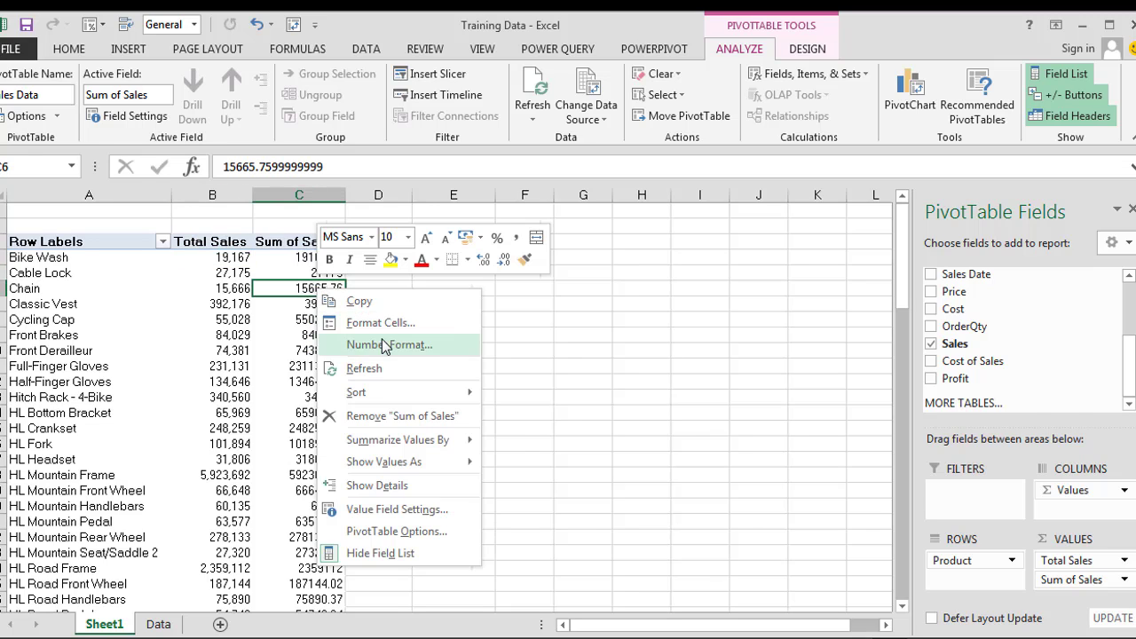
left_click(382, 272)
left_click(244, 213)
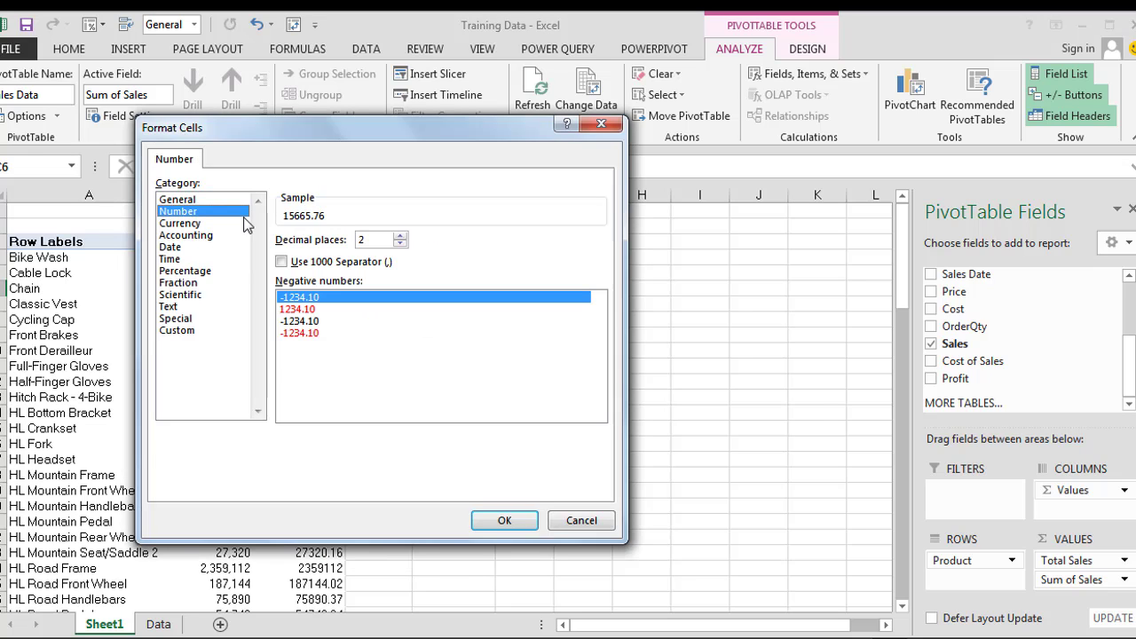
left_click(401, 245)
left_click(401, 244)
left_click(282, 261)
left_click(504, 520)
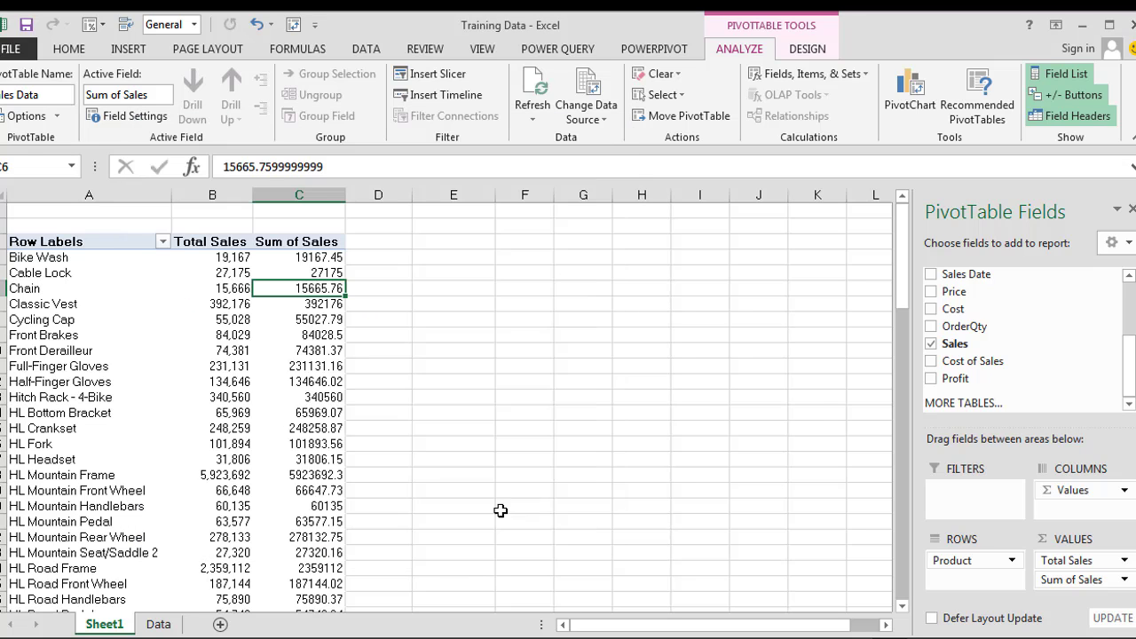
Summarize the second sales column by Average.
right_click(318, 291)
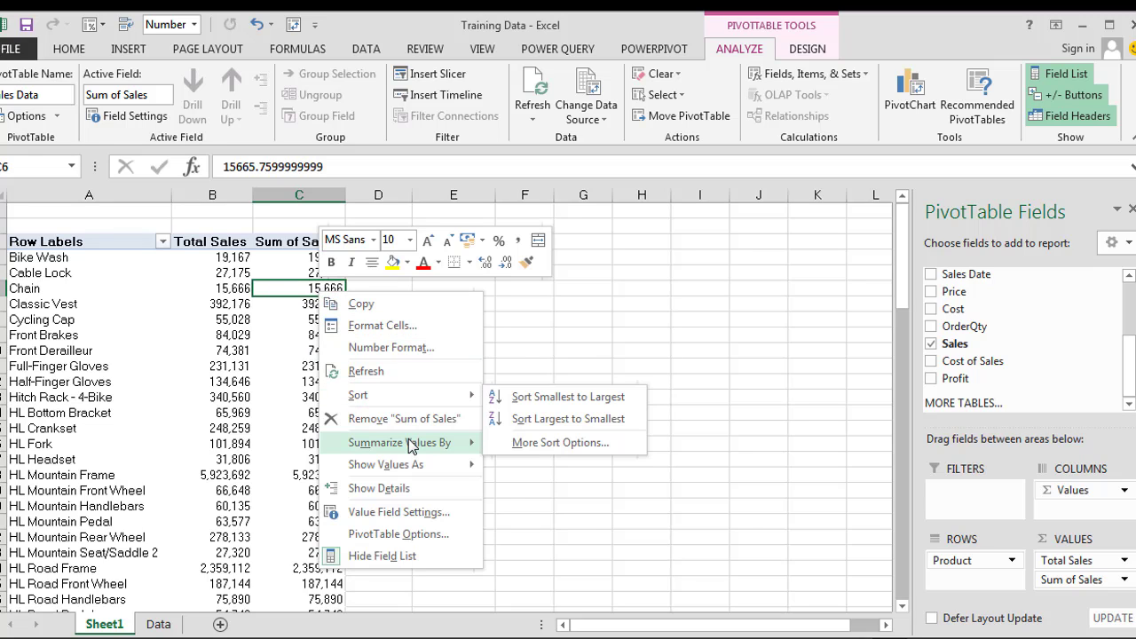
mouse_move(410, 446)
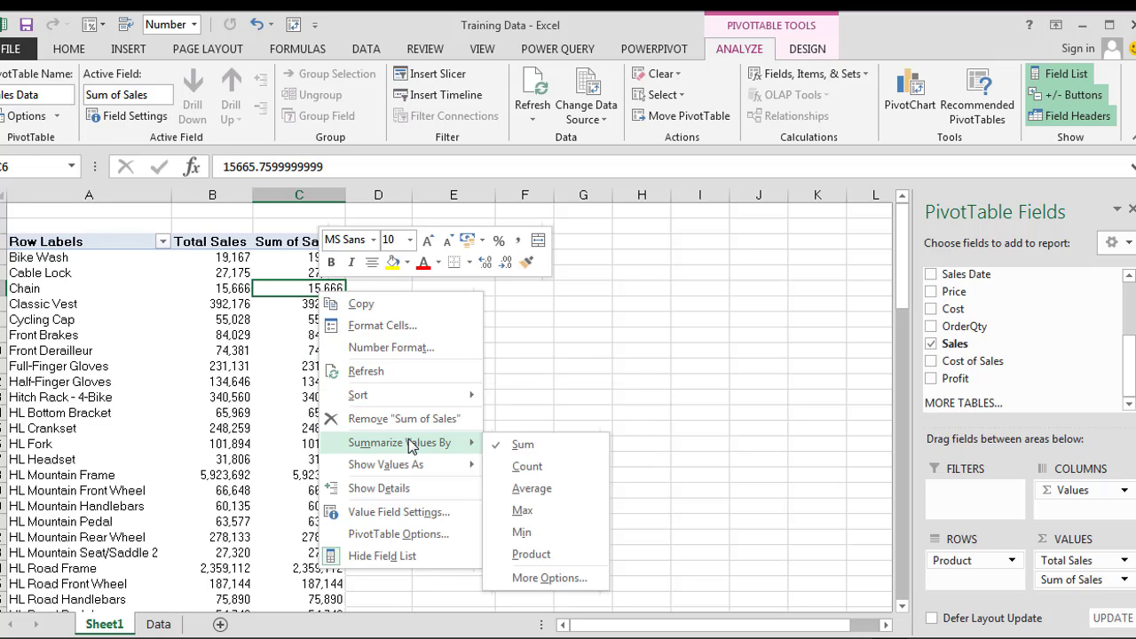
left_click(552, 489)
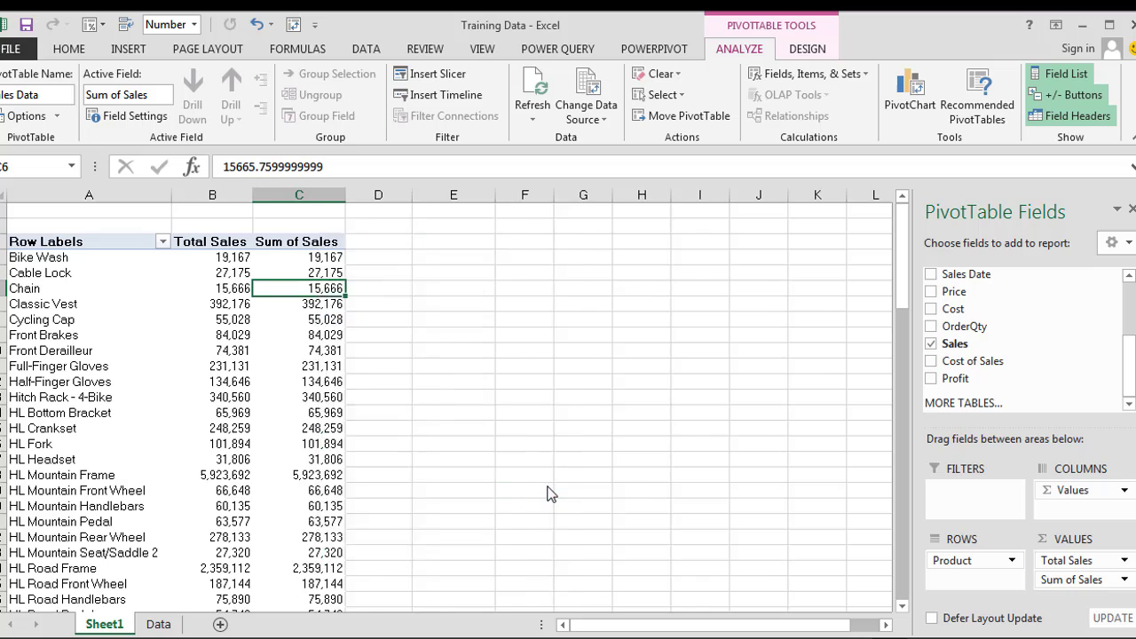
Rename the Average of Sales heading in C3 to 'Avg Sales'.
left_click(317, 243)
type("Avh")
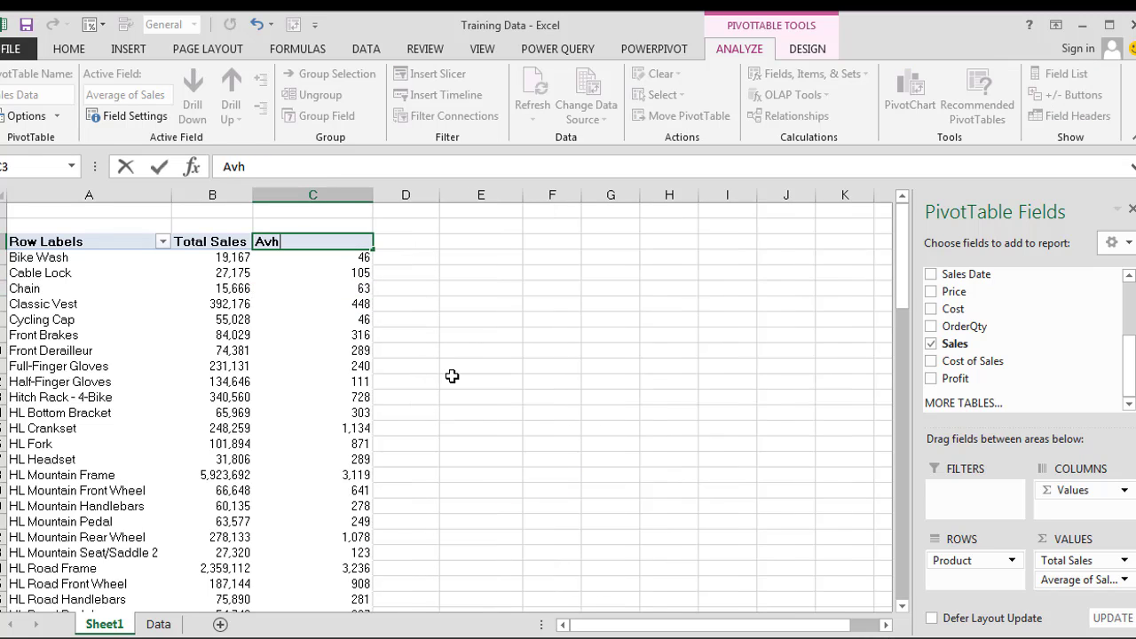
key("BackSpace")
type("g Sales")
key("Return")
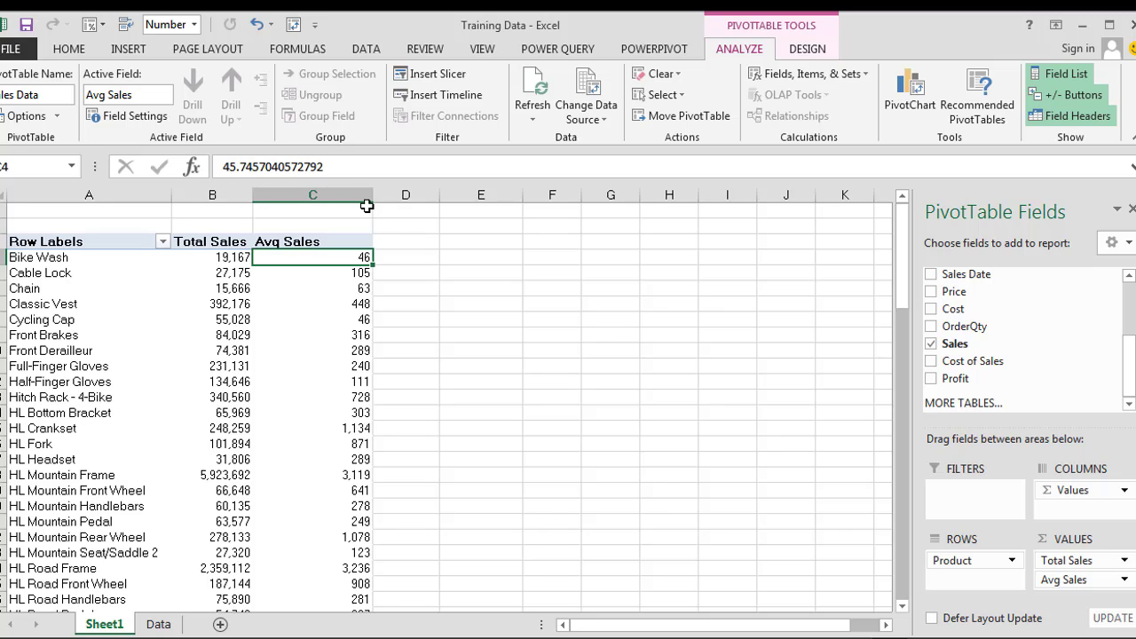
Add Sales to Values a third time and summarize it by Count.
left_click_drag(969, 348, 1081, 595)
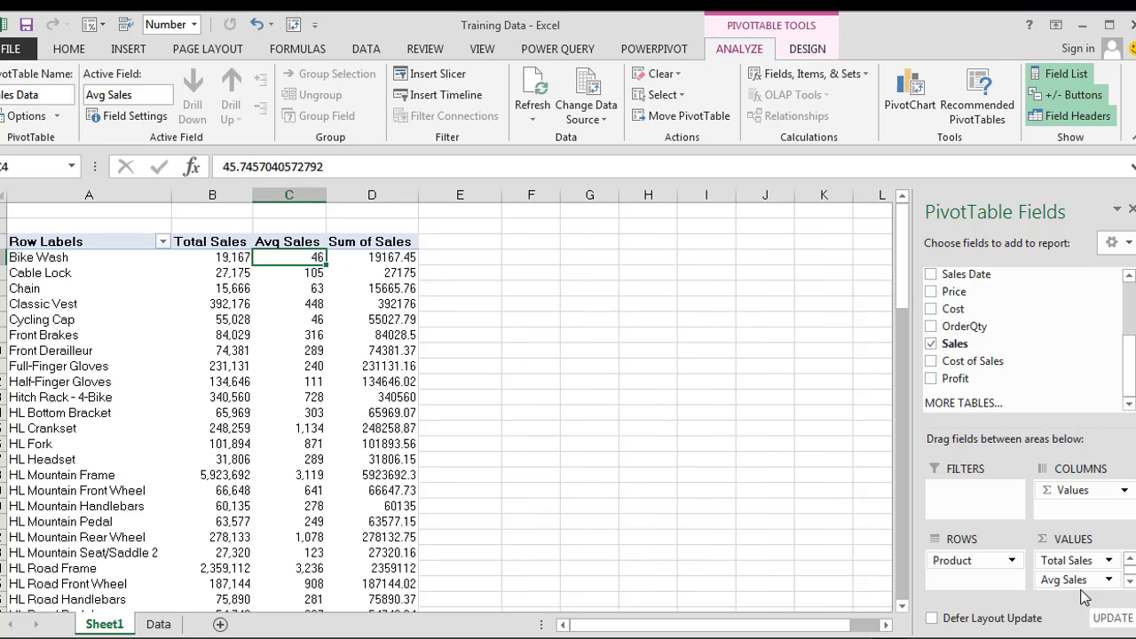
left_click(393, 288)
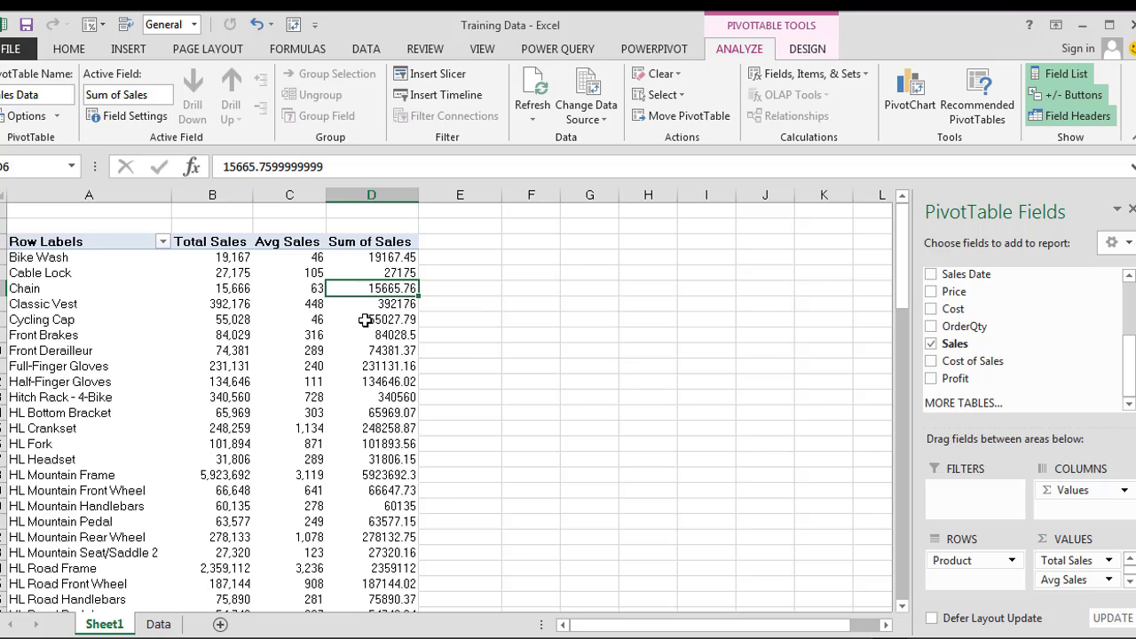
mouse_move(365, 320)
right_click(368, 289)
mouse_move(435, 452)
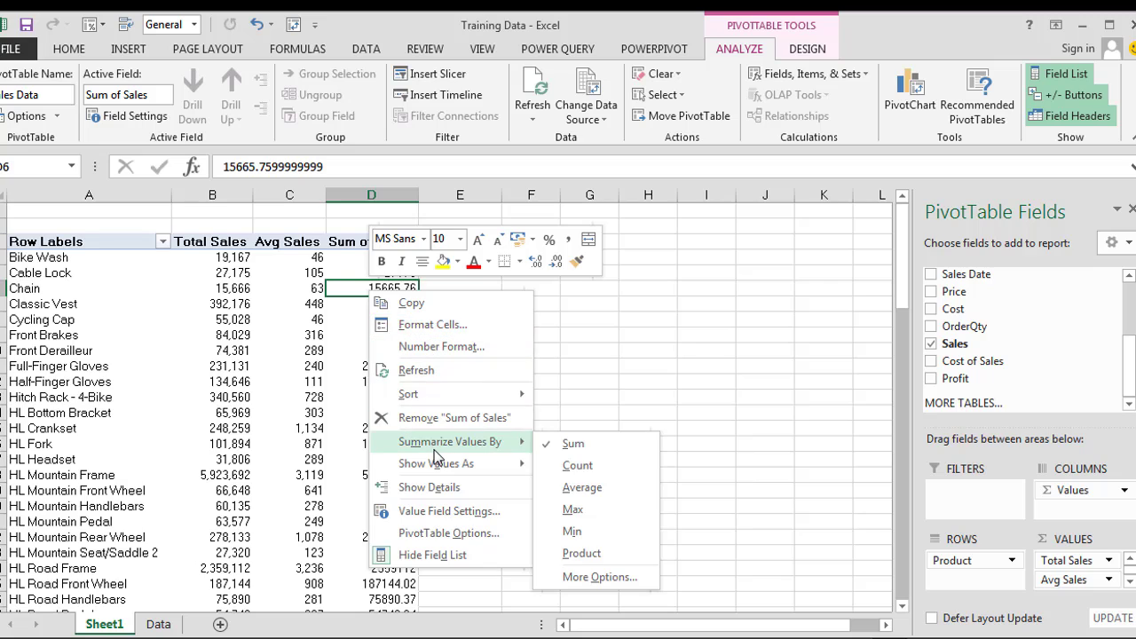
left_click(577, 466)
Rename the Count of Sales heading in D3 to 'No of Trans'.
left_click(404, 243)
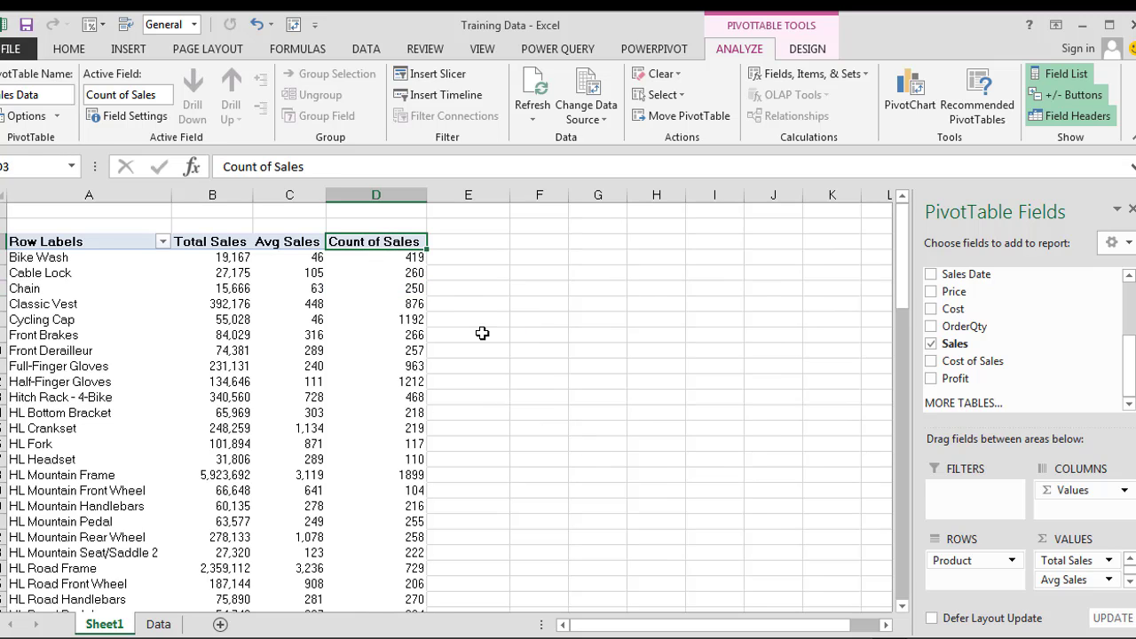
type("No of")
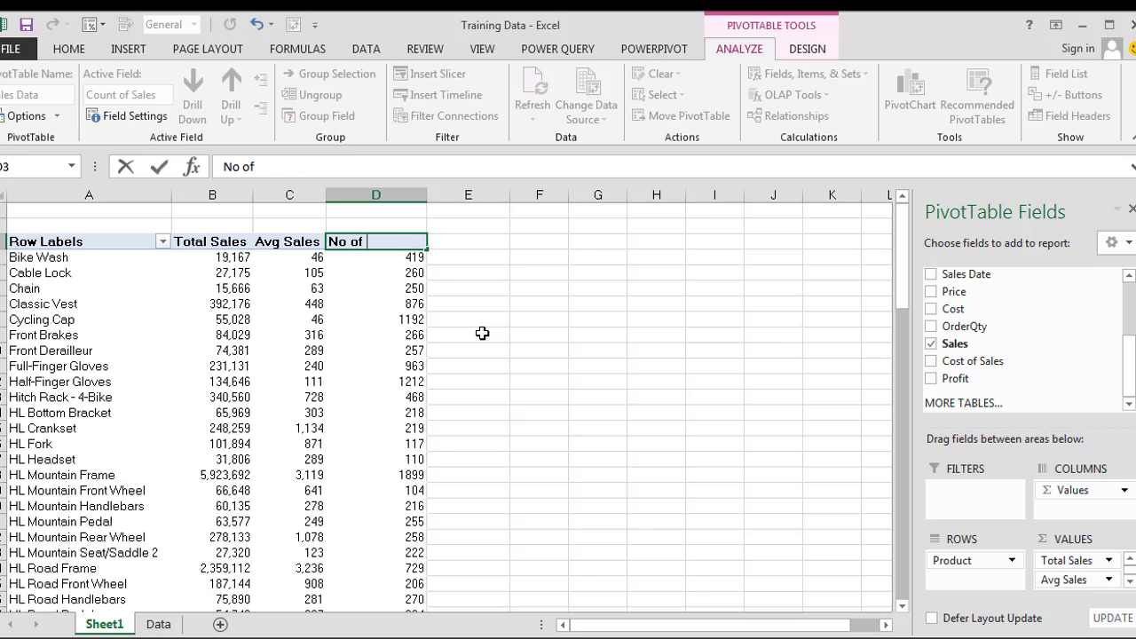
type(" Trans")
key("Return")
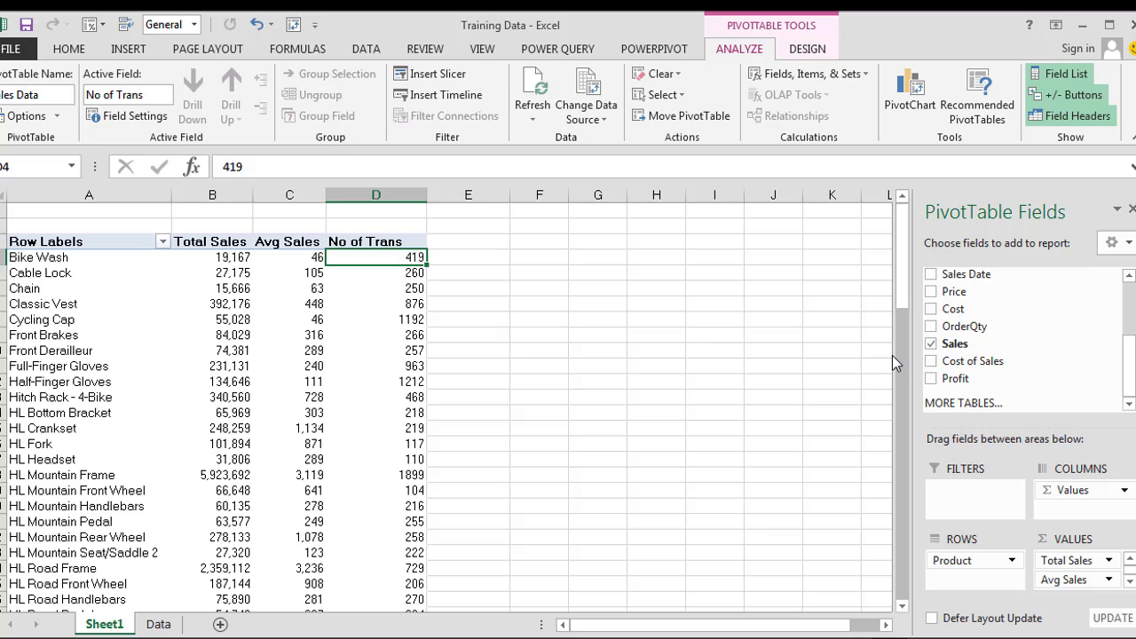
Add Sales to Values once more, formatted as Number with 0 decimals and 1000 separator.
left_click_drag(972, 346, 1083, 582)
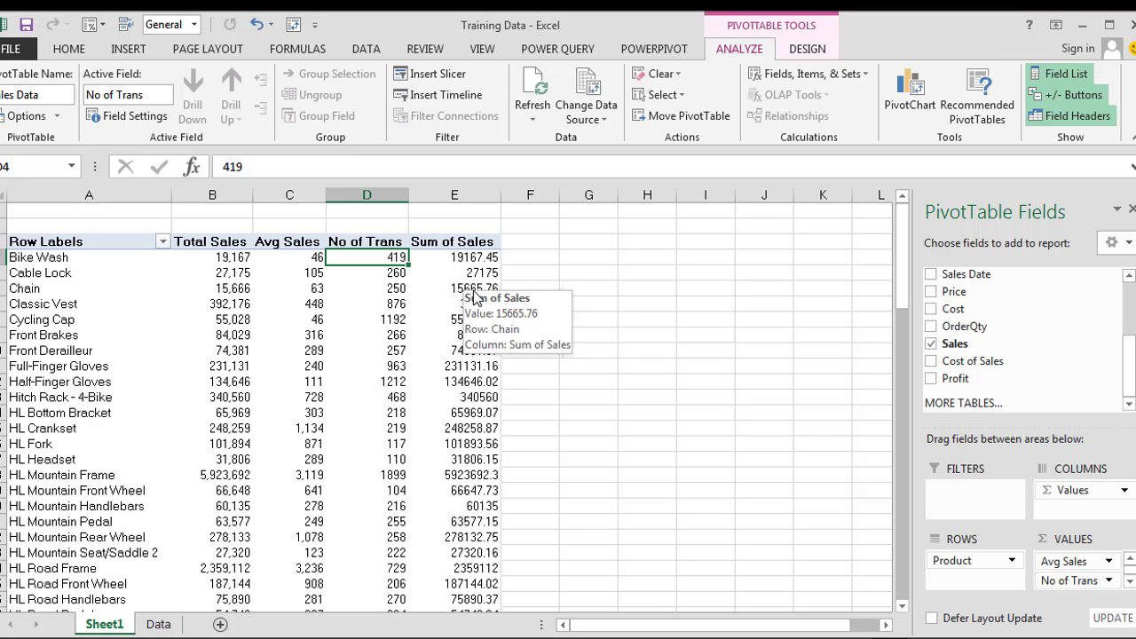
right_click(471, 290)
left_click(544, 342)
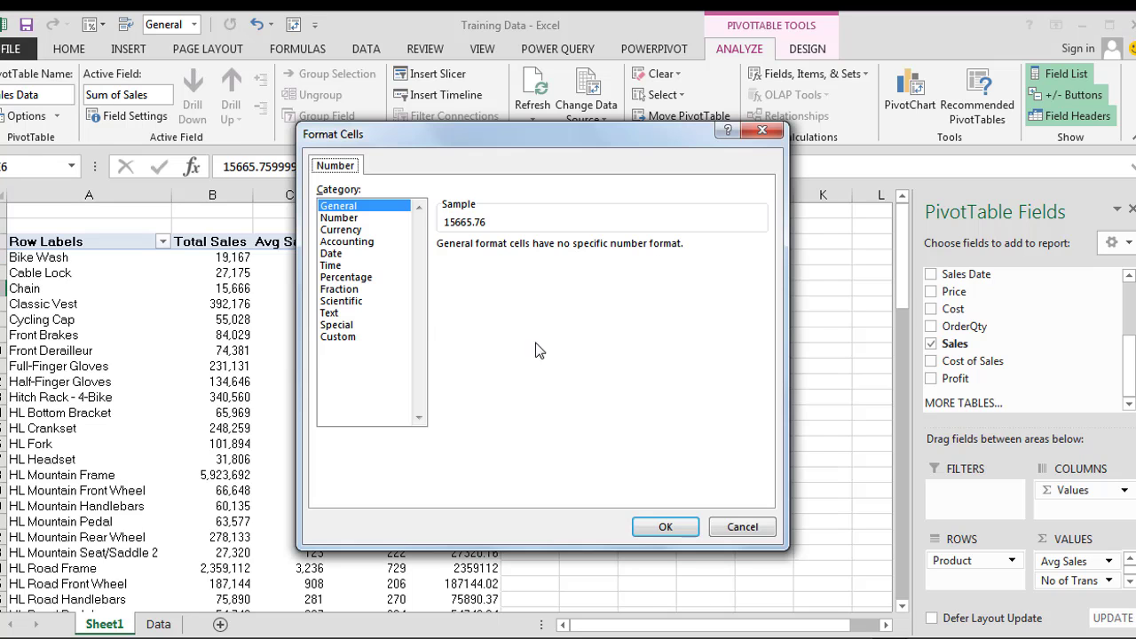
left_click(341, 218)
left_click(562, 251)
left_click(561, 250)
left_click(529, 269)
left_click(666, 527)
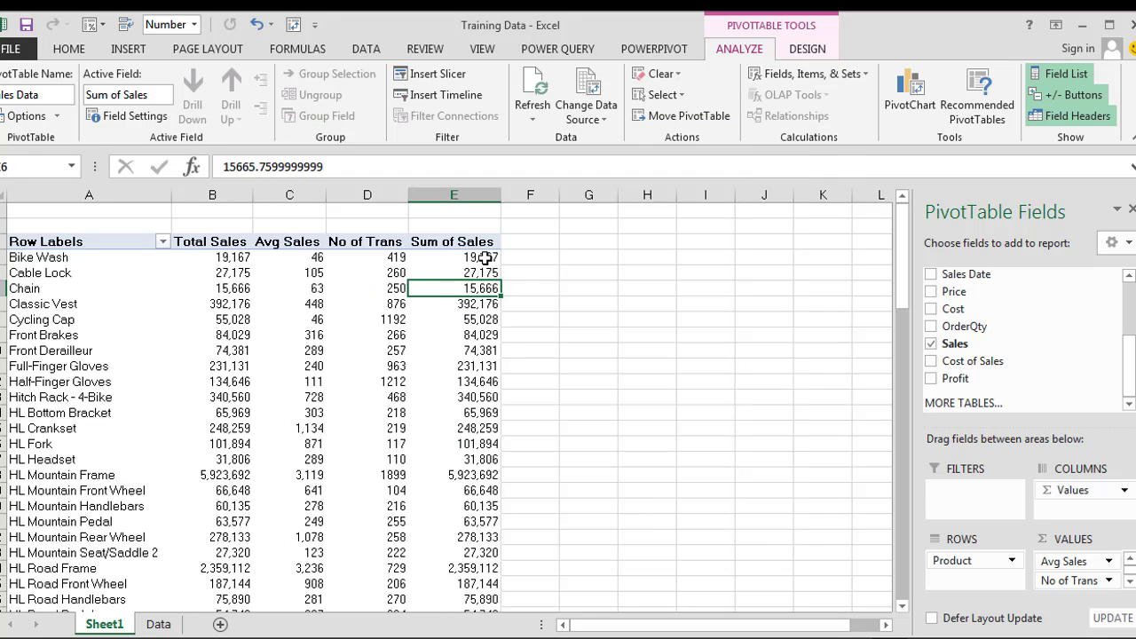
Summarize the new sales column by Max.
right_click(480, 293)
mouse_move(589, 444)
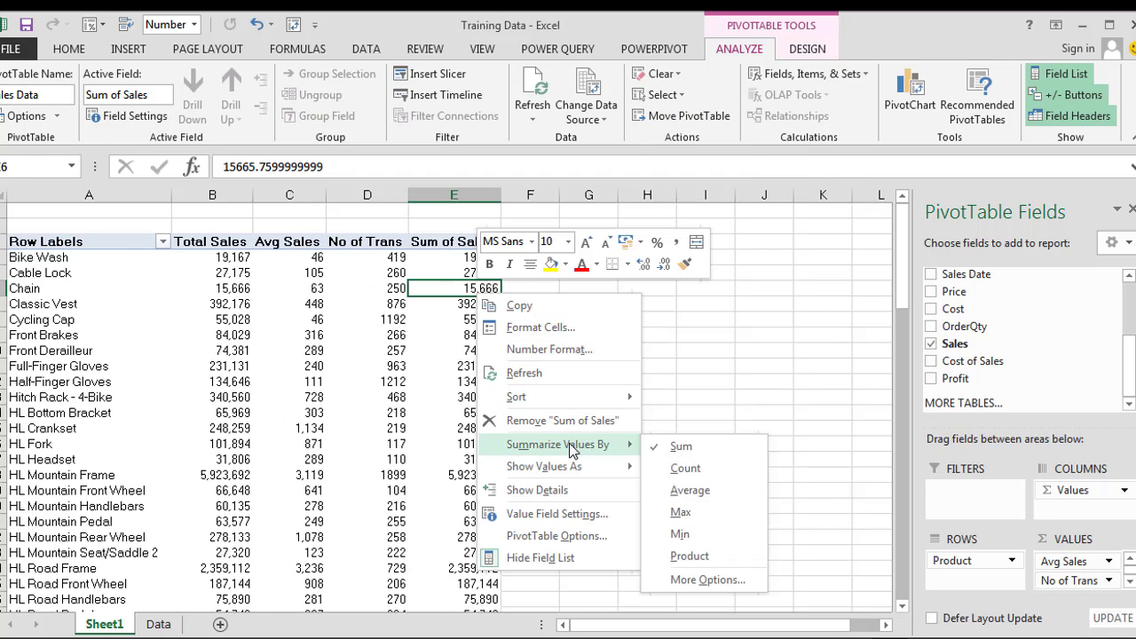
left_click(709, 513)
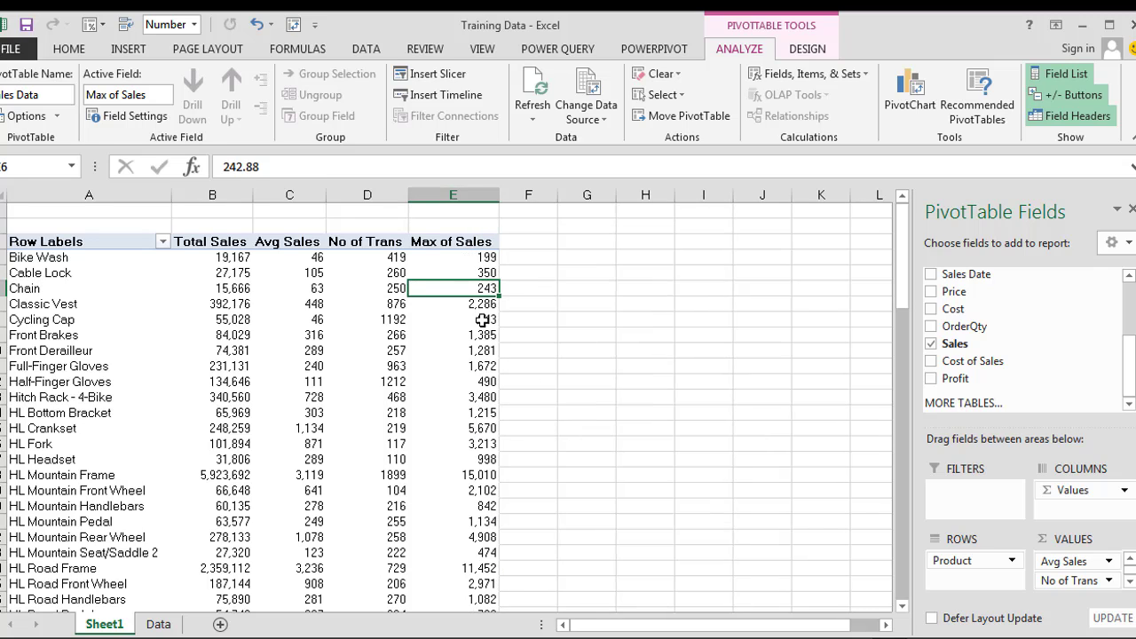
Rename the Max of Sales heading in E3 to 'Max Sales'.
mouse_move(483, 459)
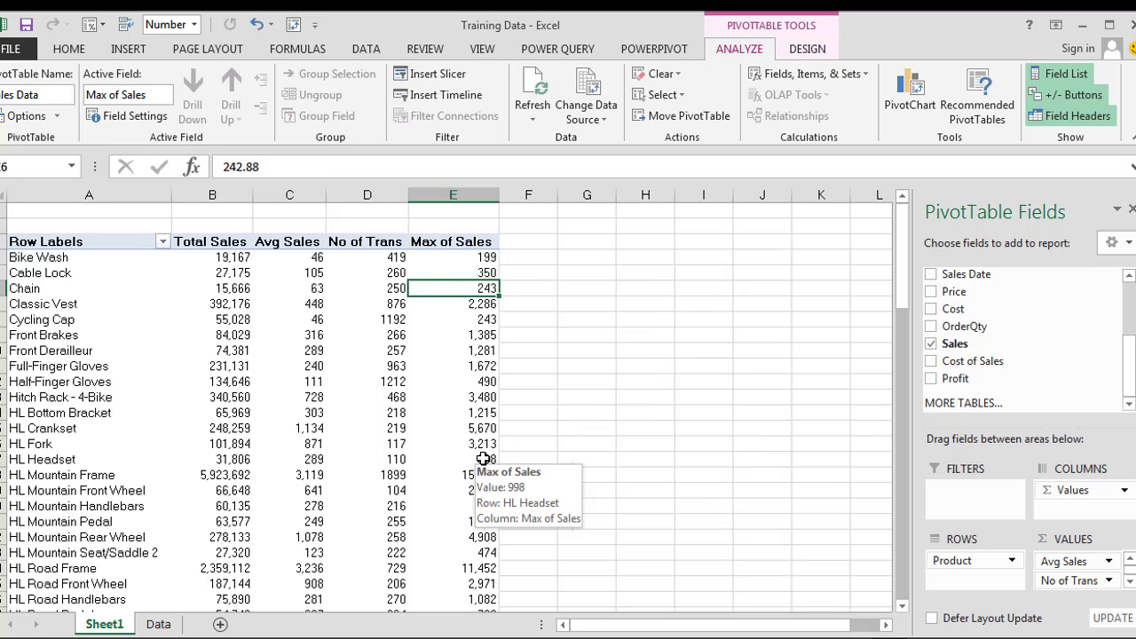
left_click(456, 244)
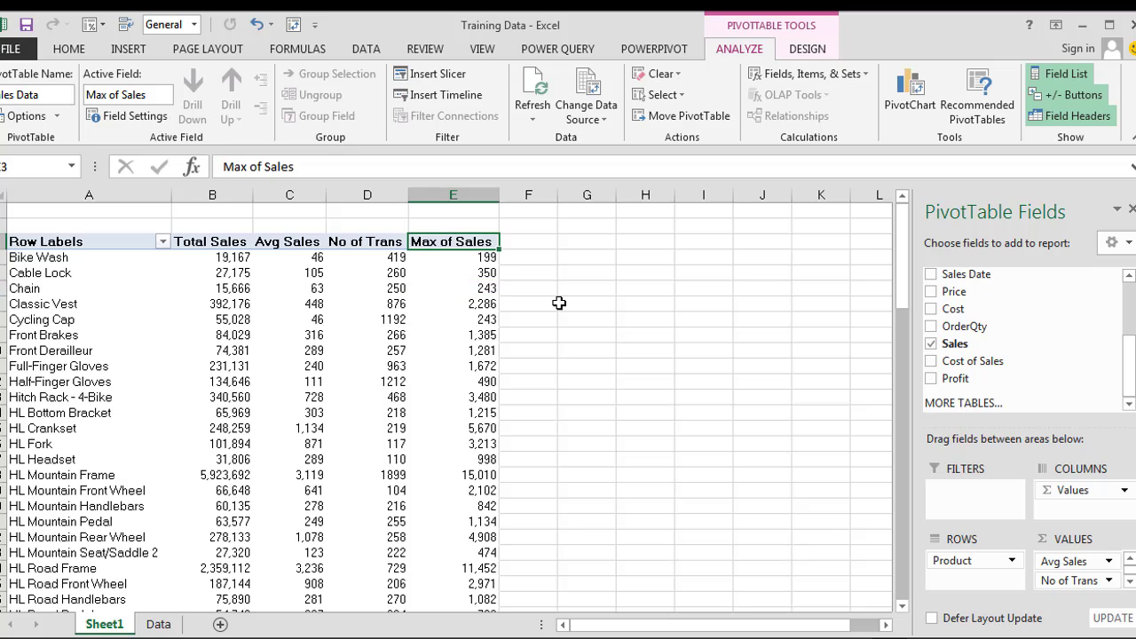
type("Max Sales")
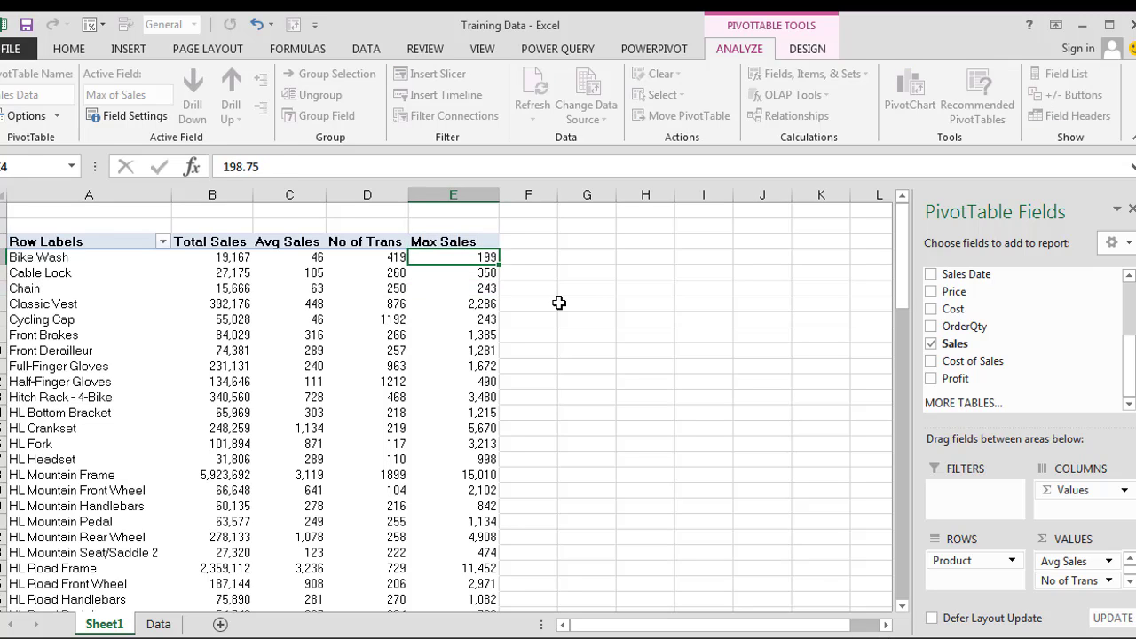
key("Return")
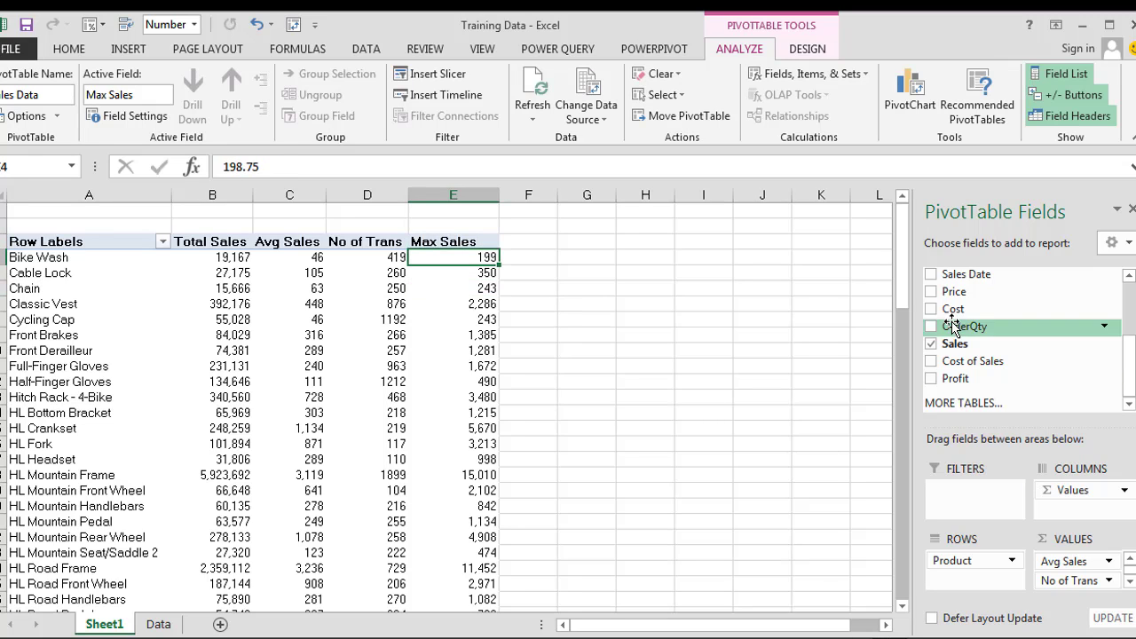
Add Sales again as a value column and summarize it by Min, e.g. Bike Wash 7.95.
left_click_drag(977, 348, 1076, 589)
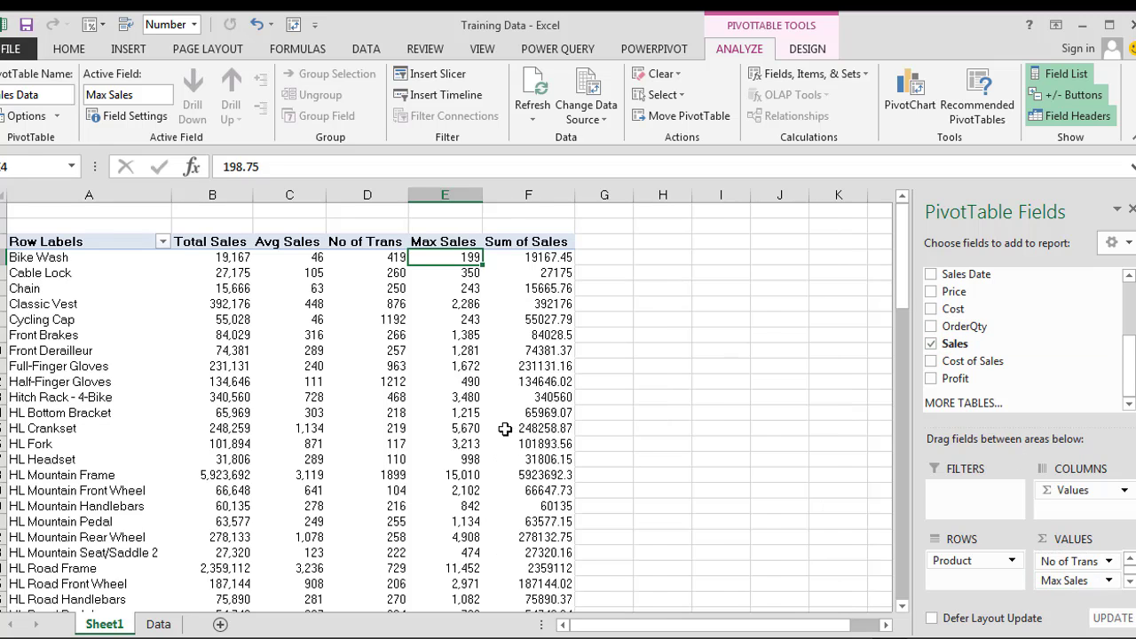
left_click(545, 319)
right_click(545, 318)
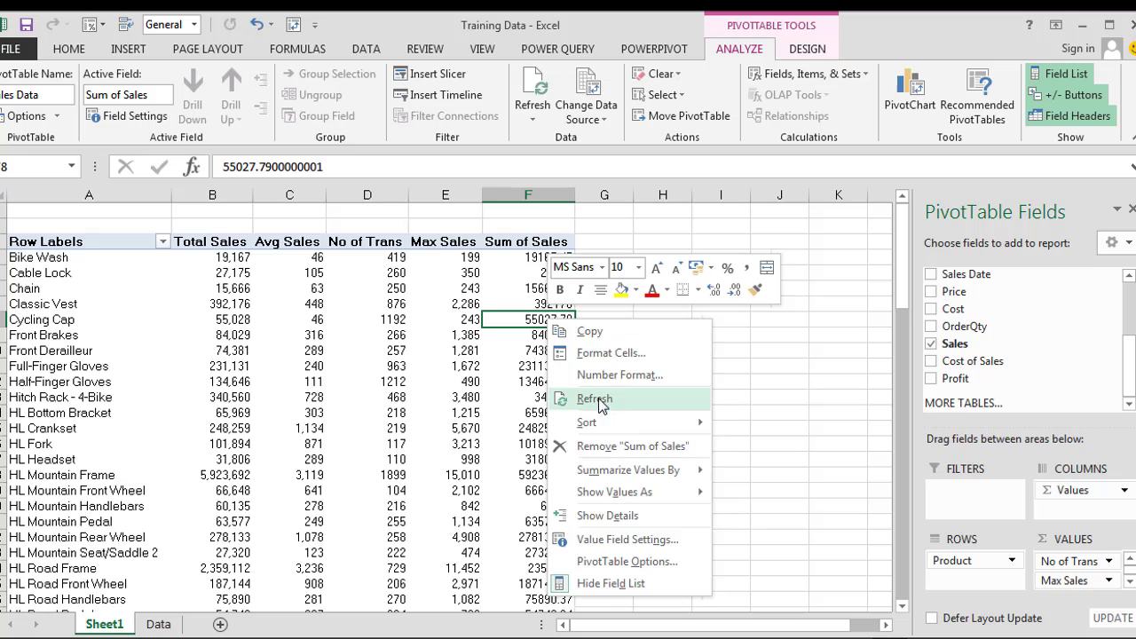
mouse_move(632, 482)
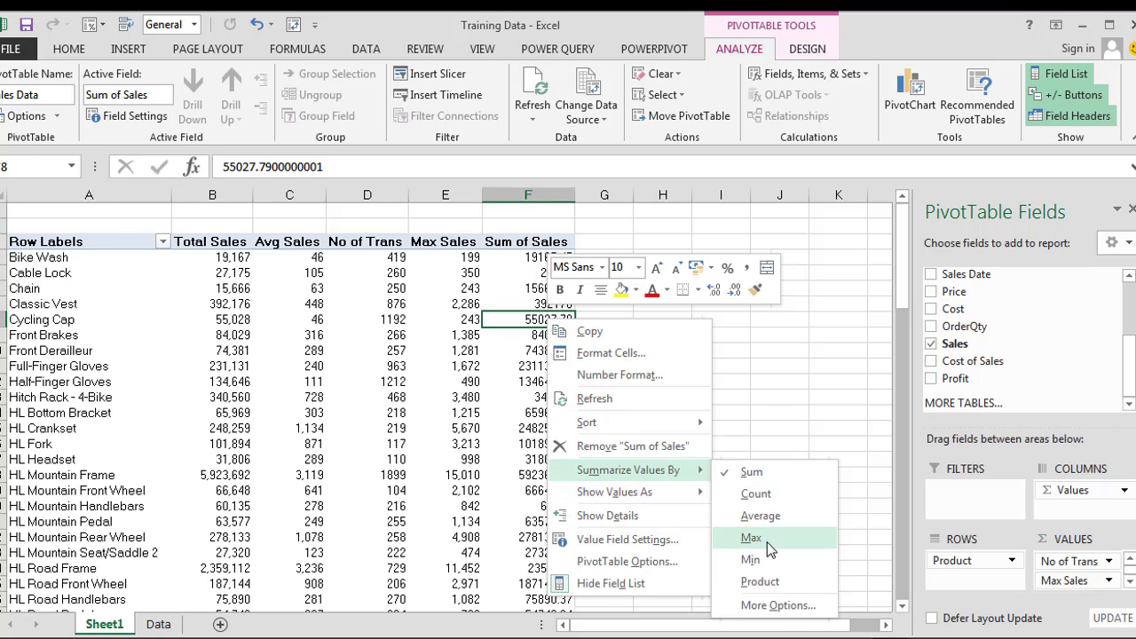
left_click(771, 571)
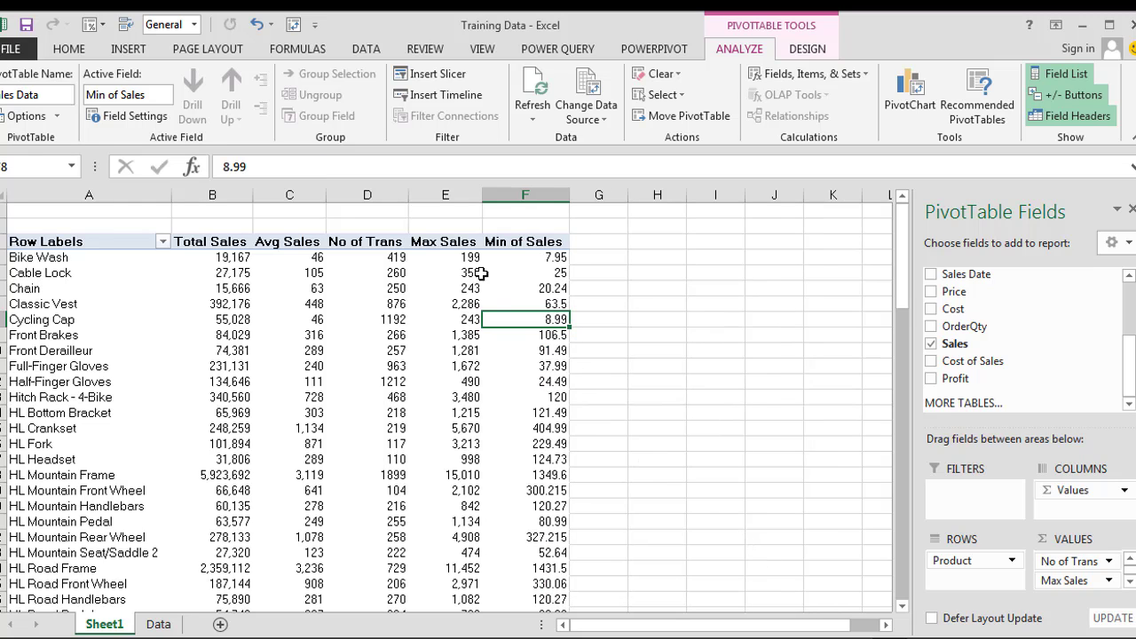
mouse_move(531, 429)
mouse_move(402, 415)
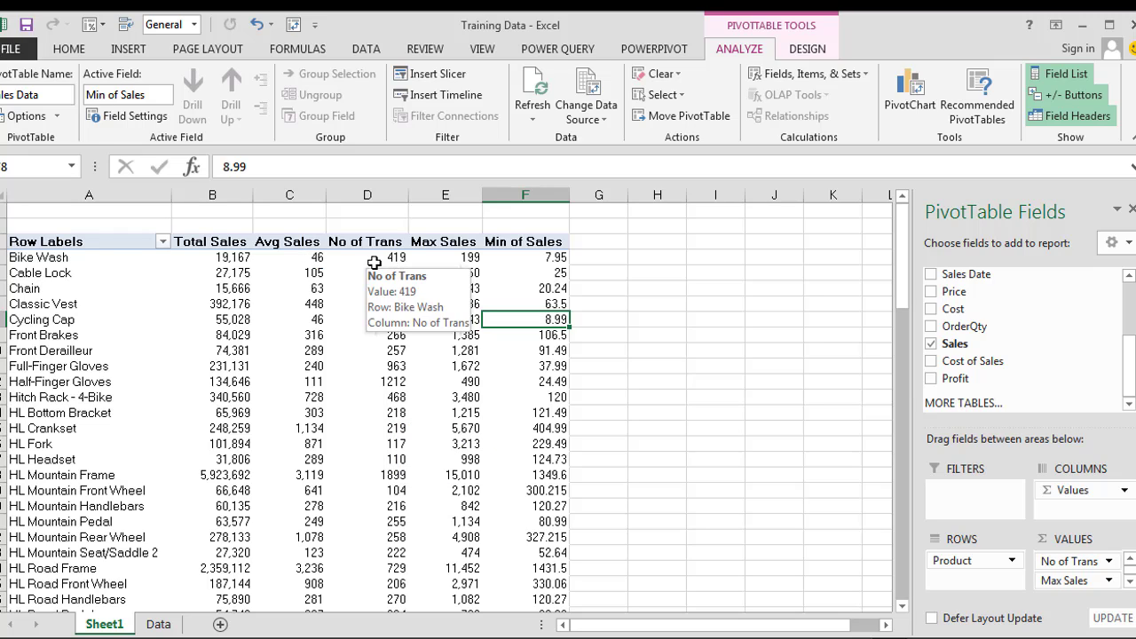
mouse_move(476, 259)
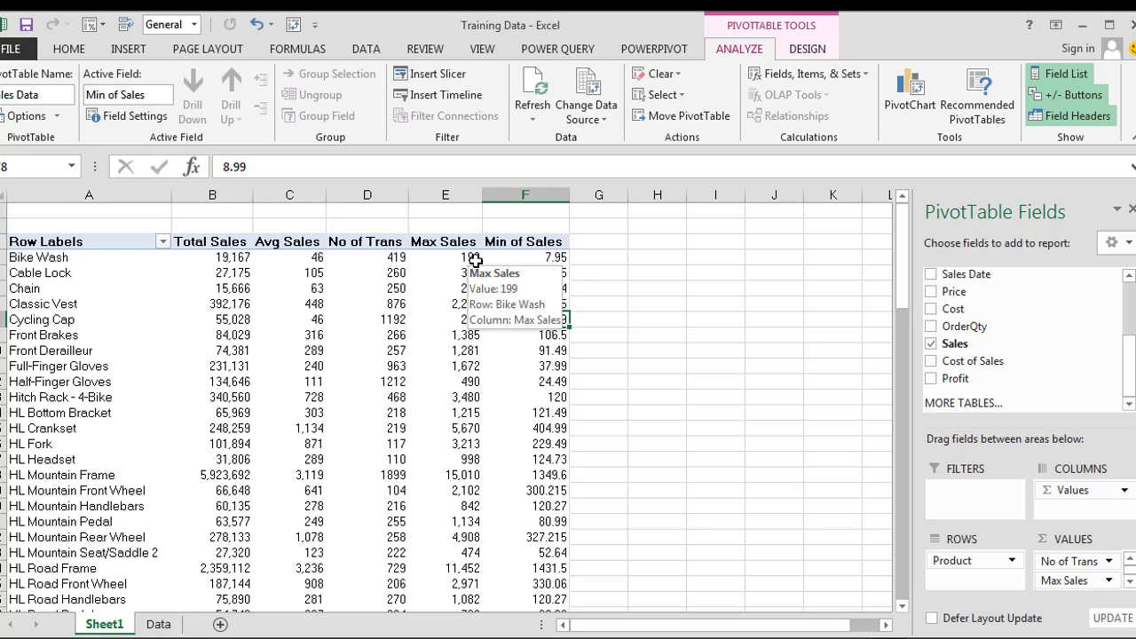
mouse_move(522, 263)
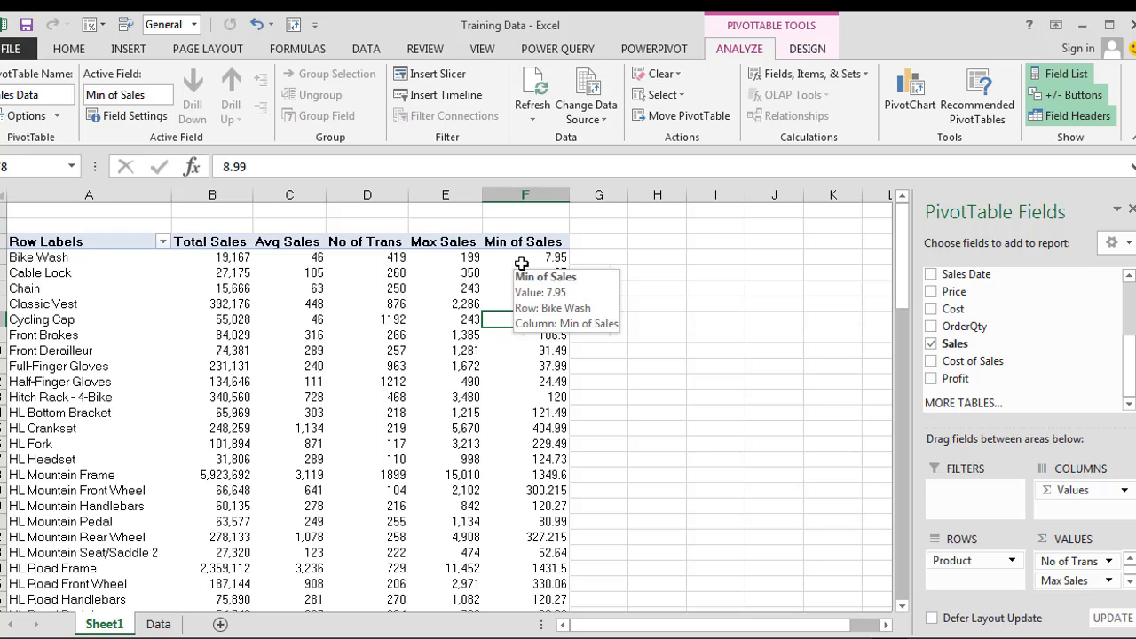
Drill into the Bike Wash Max Sales cell and review its 419 transactions on Sheet2.
left_click(447, 256)
double_click(448, 257)
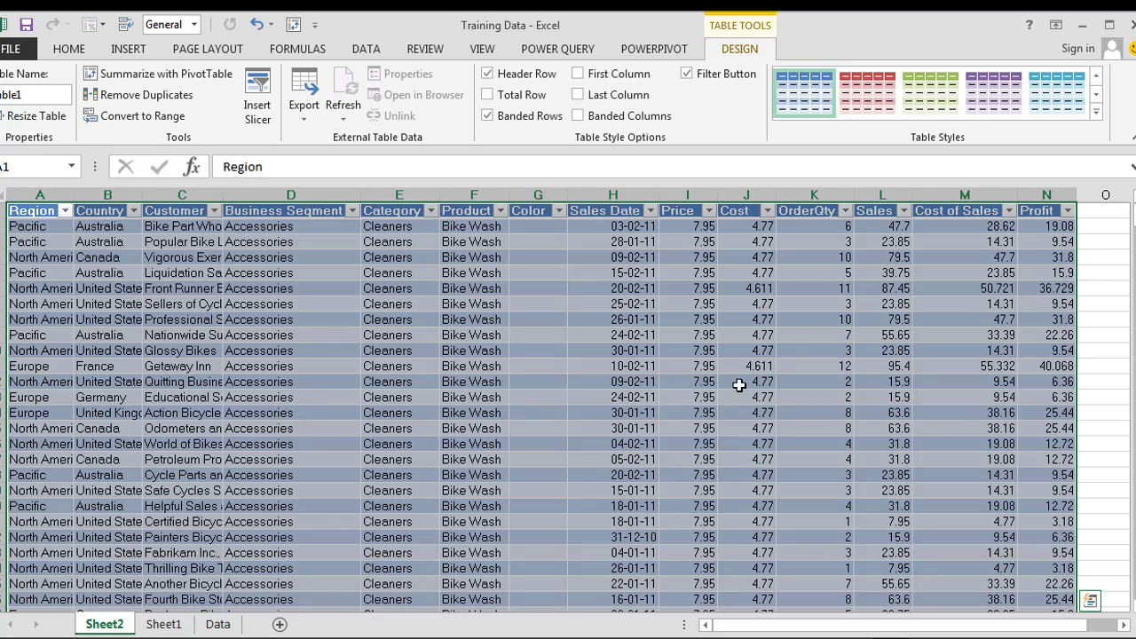
scroll(788, 343, "down", 2)
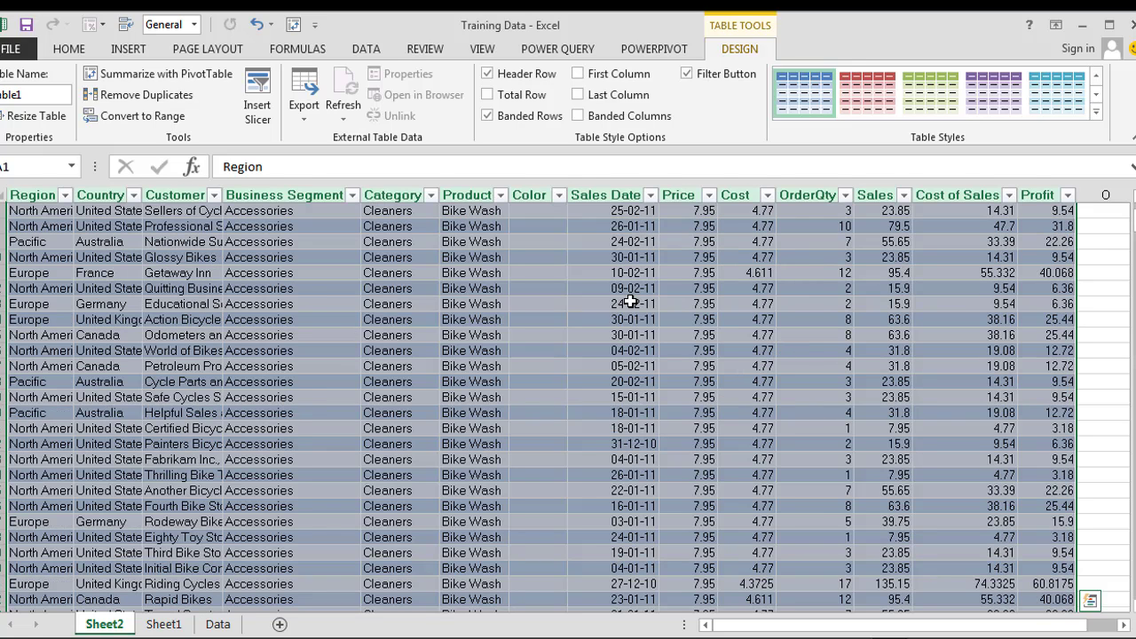
scroll(309, 300, "down", 15)
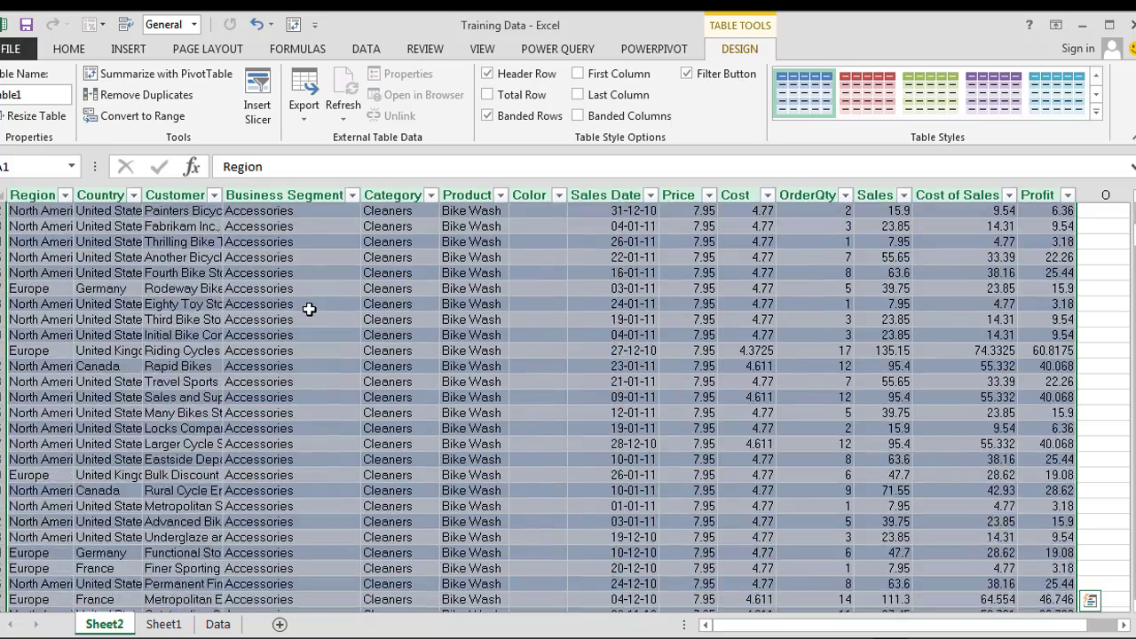
scroll(505, 268, "down", 15)
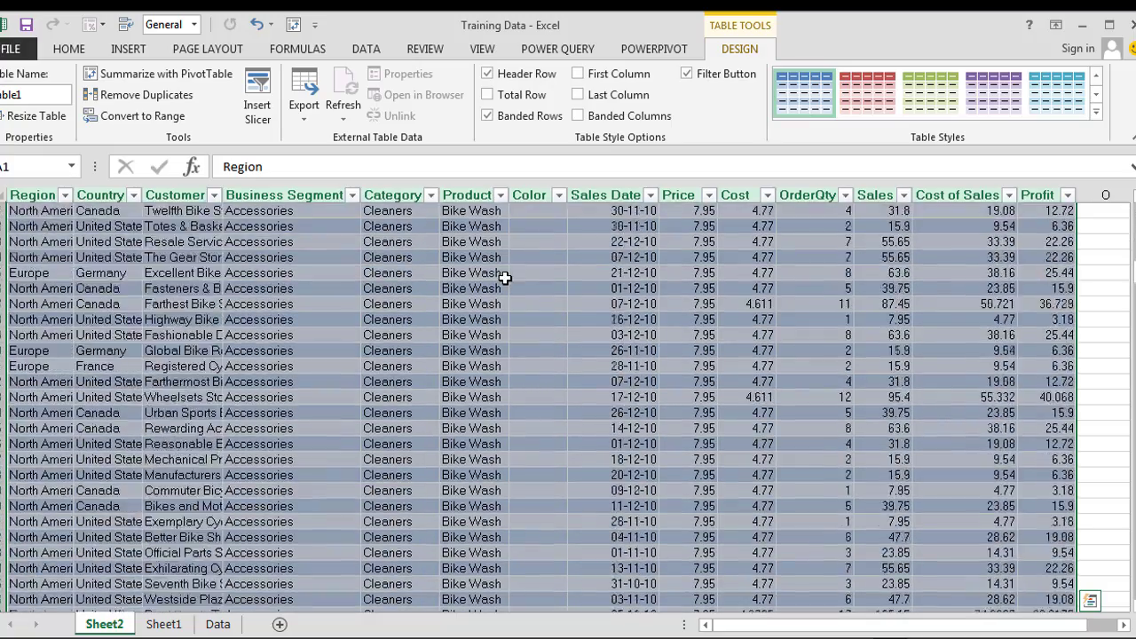
scroll(504, 275, "down", 3)
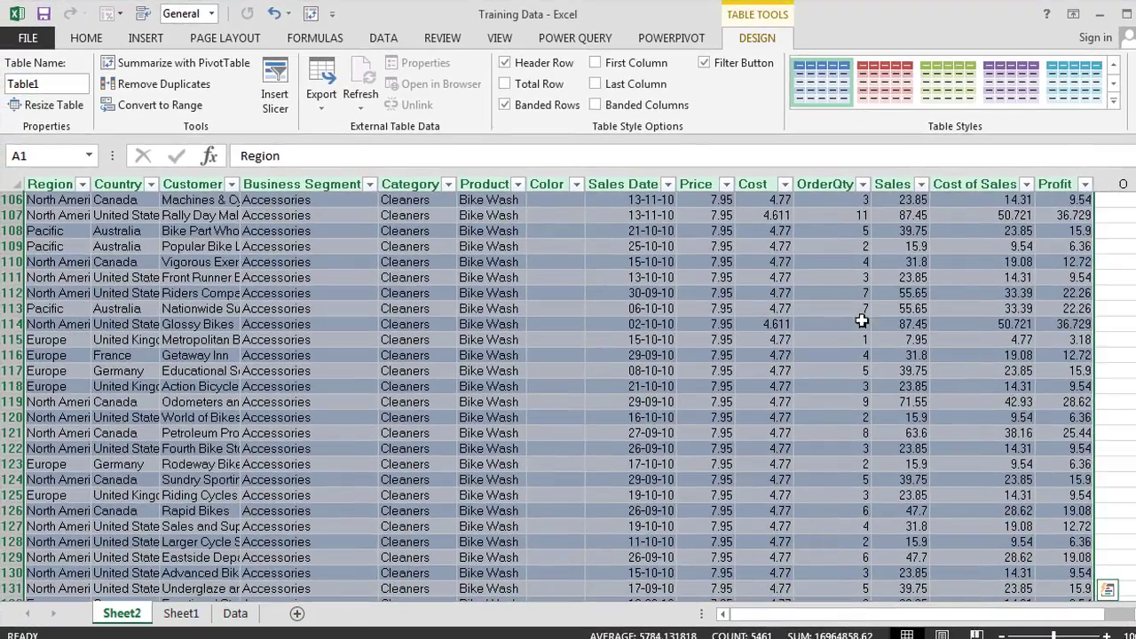
scroll(568, 397, "down", 20)
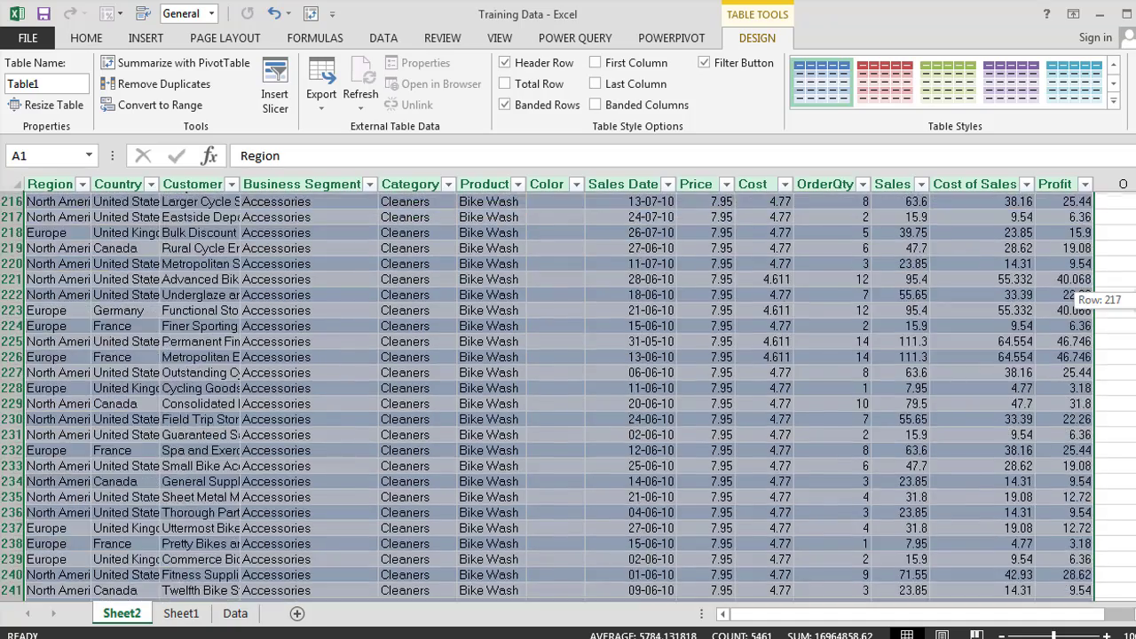
scroll(569, 396, "down", 3)
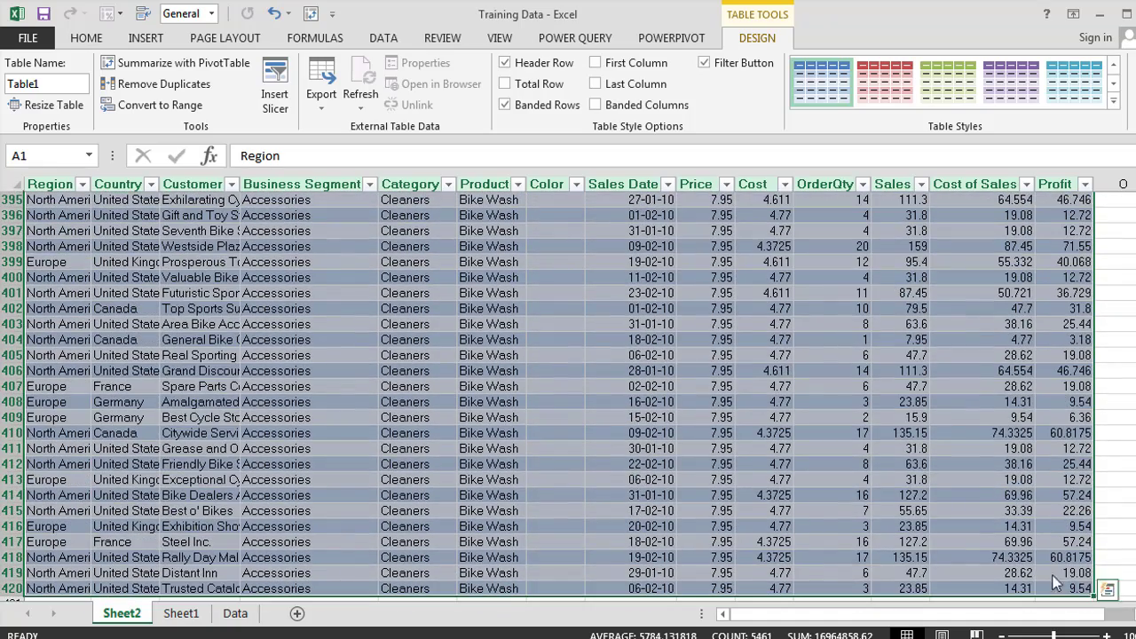
scroll(620, 458, "down", 3)
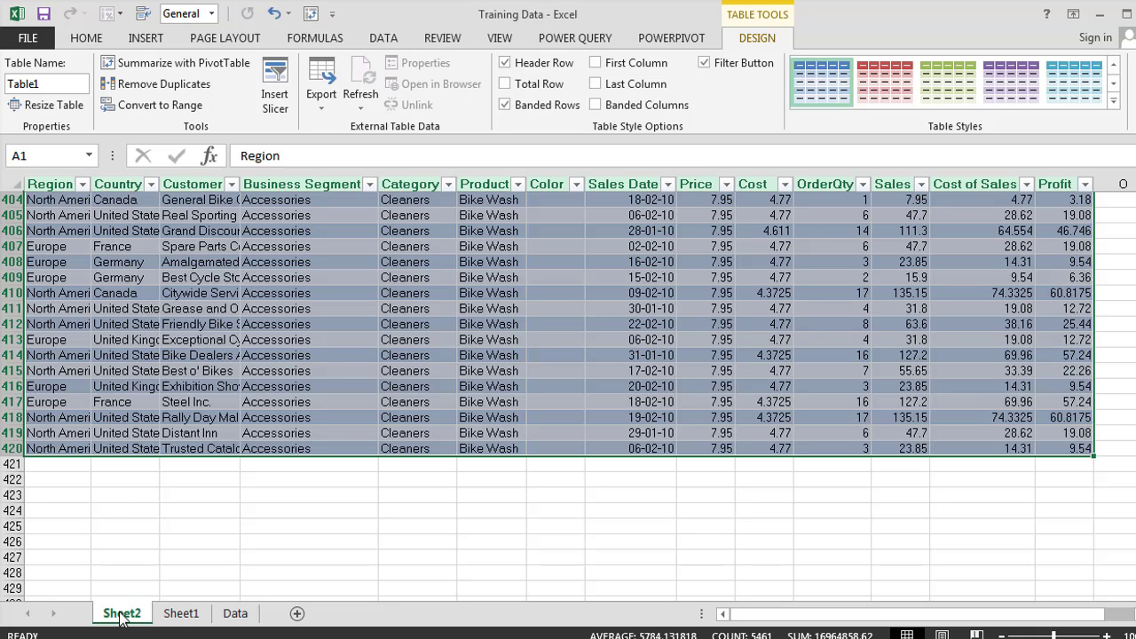
scroll(495, 273, "up", 20)
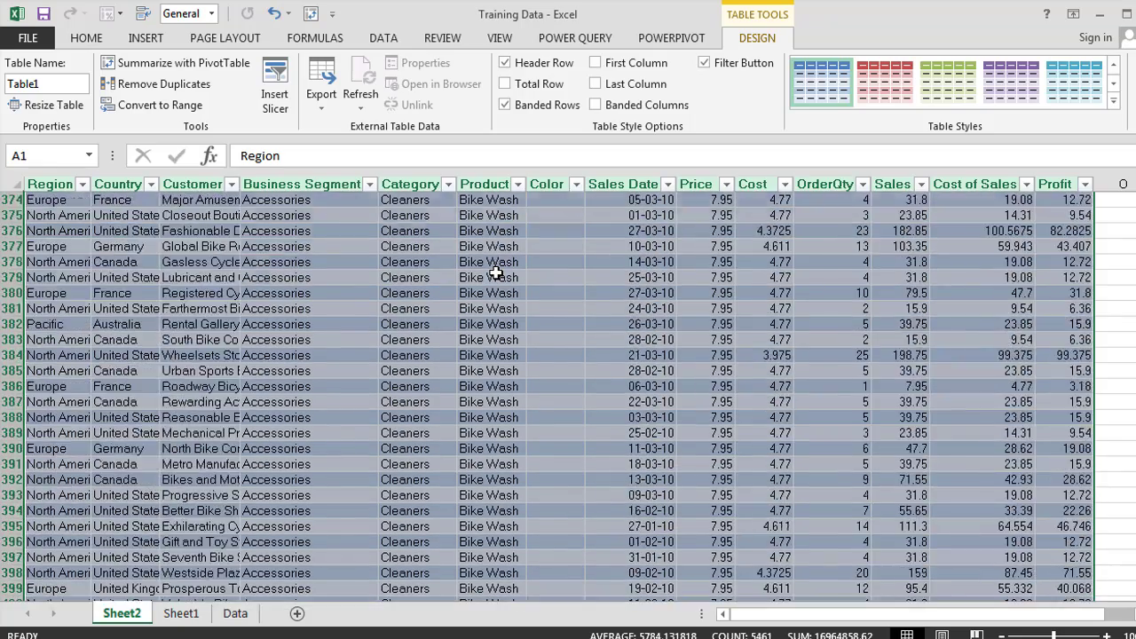
scroll(495, 274, "up", 15)
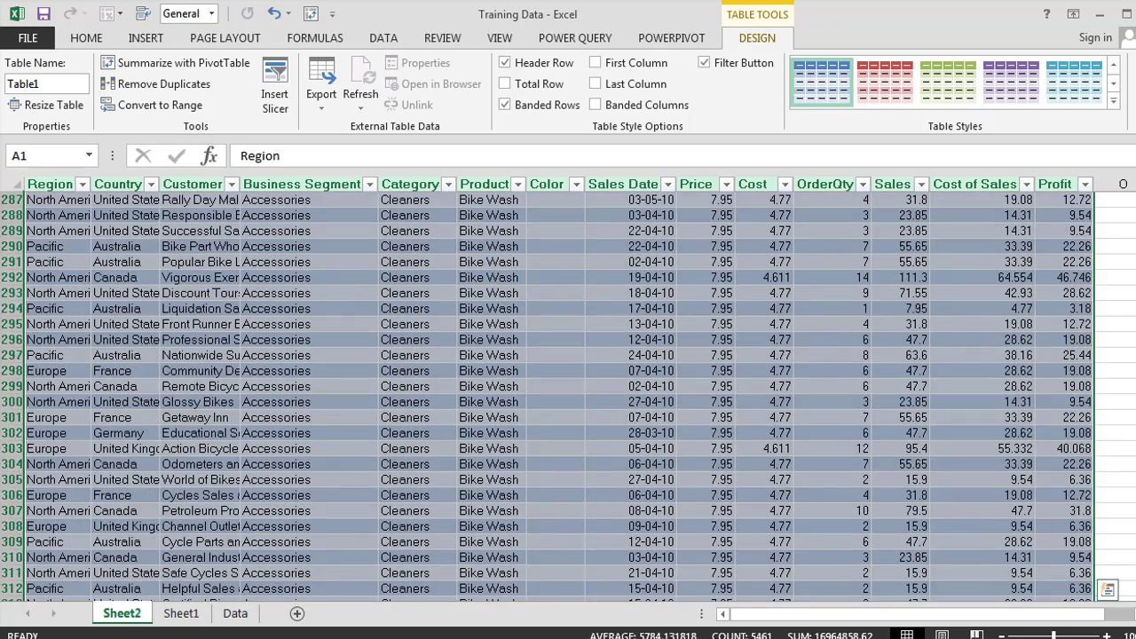
left_click_drag(1129, 499, 1129, 480)
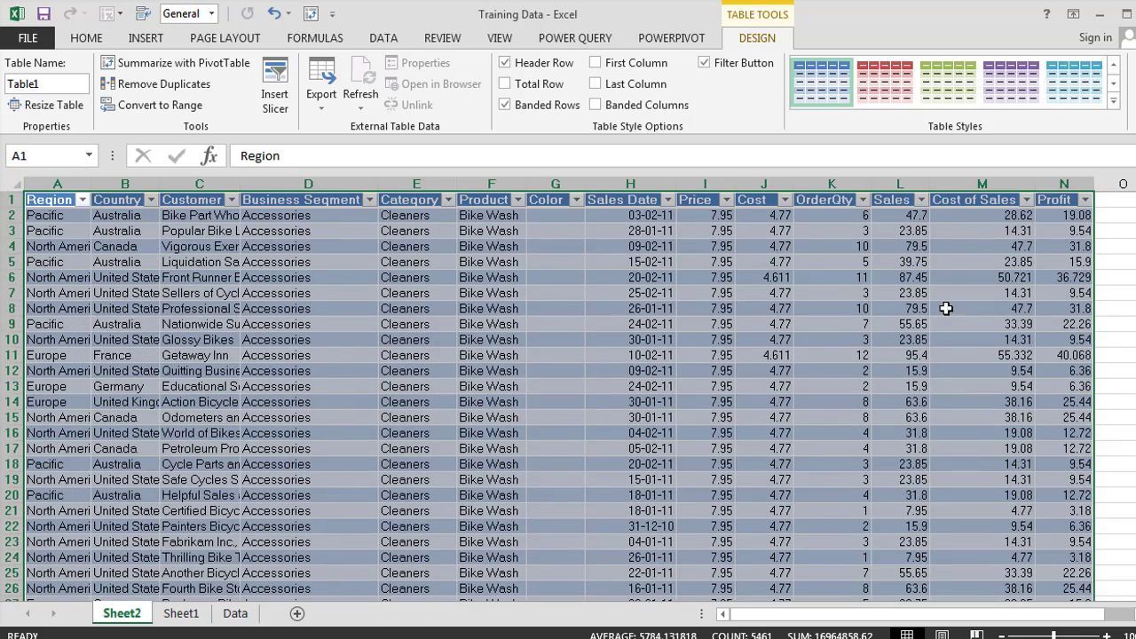
Sort the Sales column largest to smallest and select the top 198.75 sale.
left_click(922, 199)
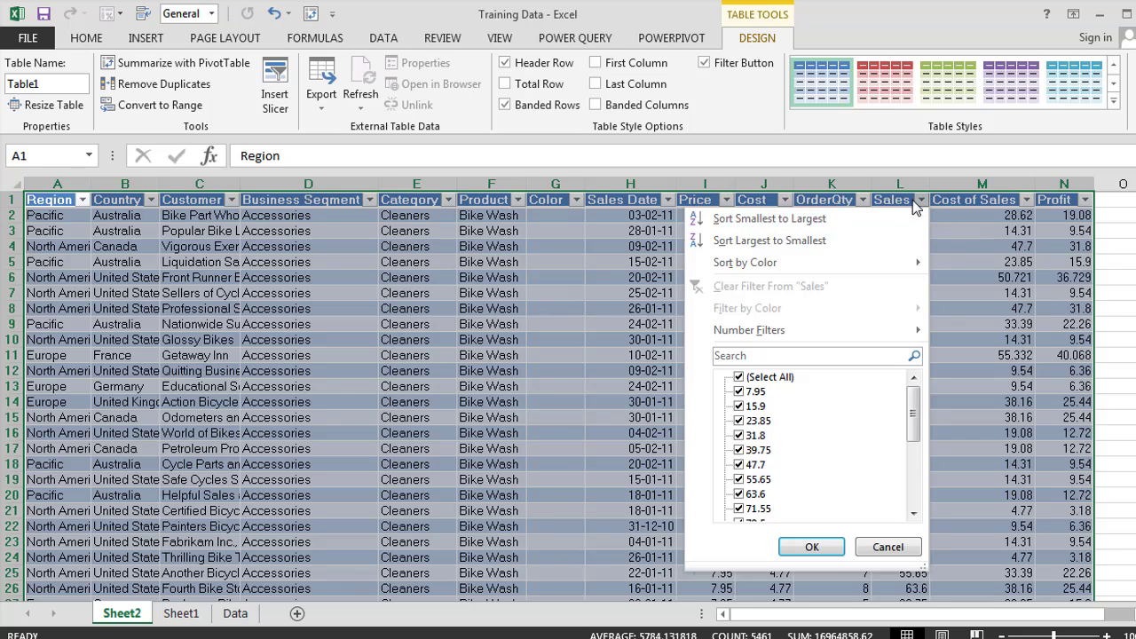
left_click(797, 222)
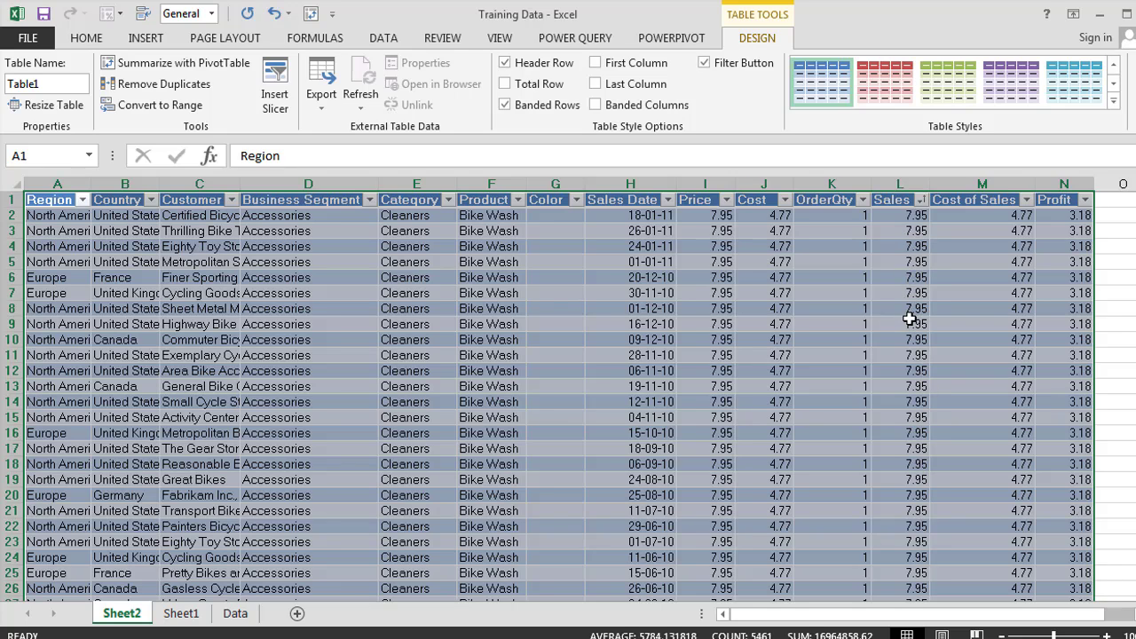
left_click(922, 200)
left_click(760, 248)
left_click(903, 217)
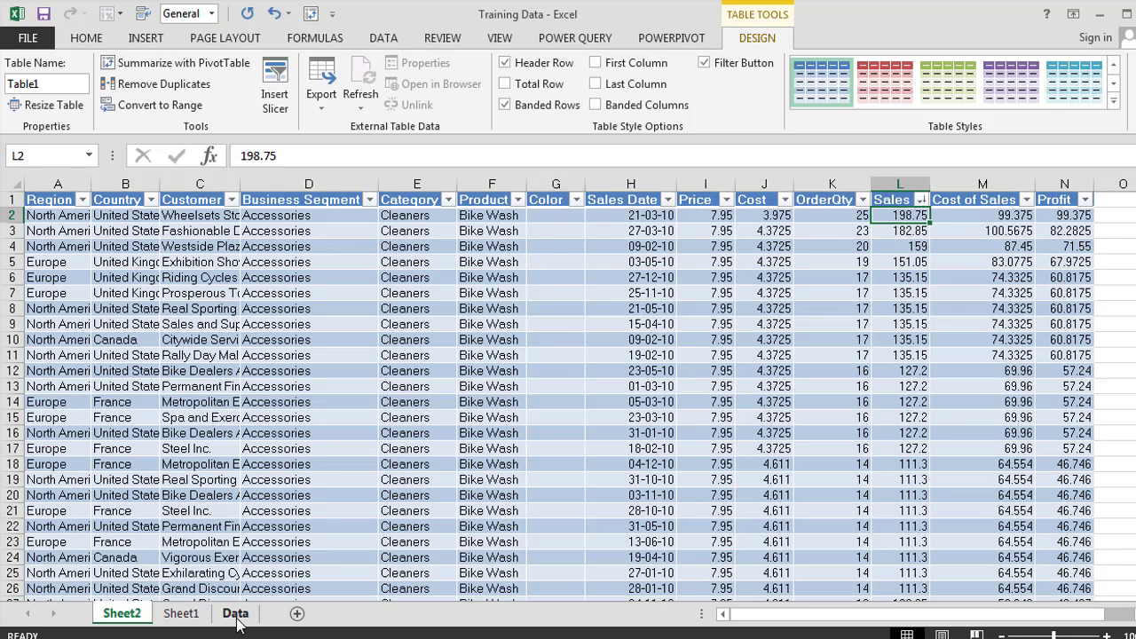
Return to the Sheet1 PivotTable to compare Bike Wash's Max Sales of 199.
left_click(185, 614)
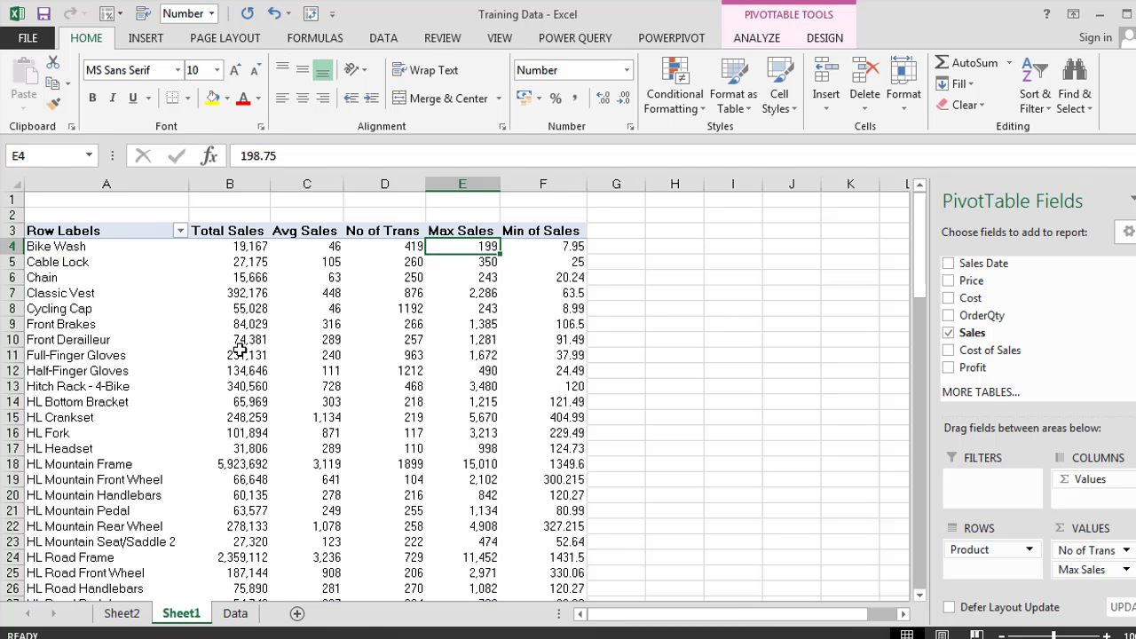